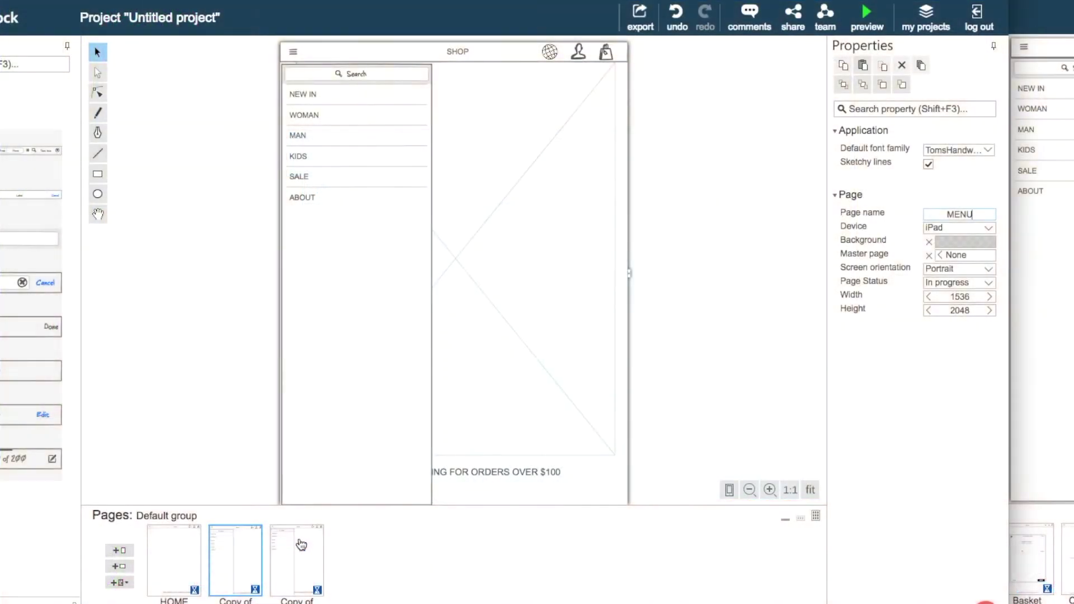
Delete the menu panel, shrink the image to a top-left square, and place PRODUCT DESCRIPTION beneath it
left_click(396, 132)
key("Delete")
left_click(395, 132)
left_click_drag(294, 451, 386, 169)
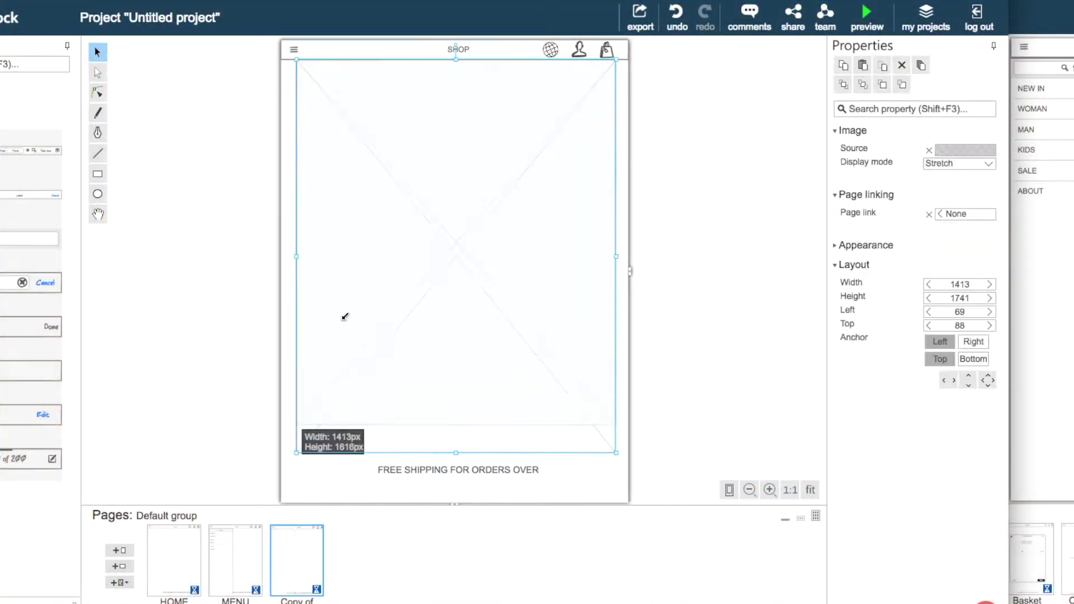
left_click_drag(617, 170, 451, 202)
left_click_drag(491, 475, 401, 242)
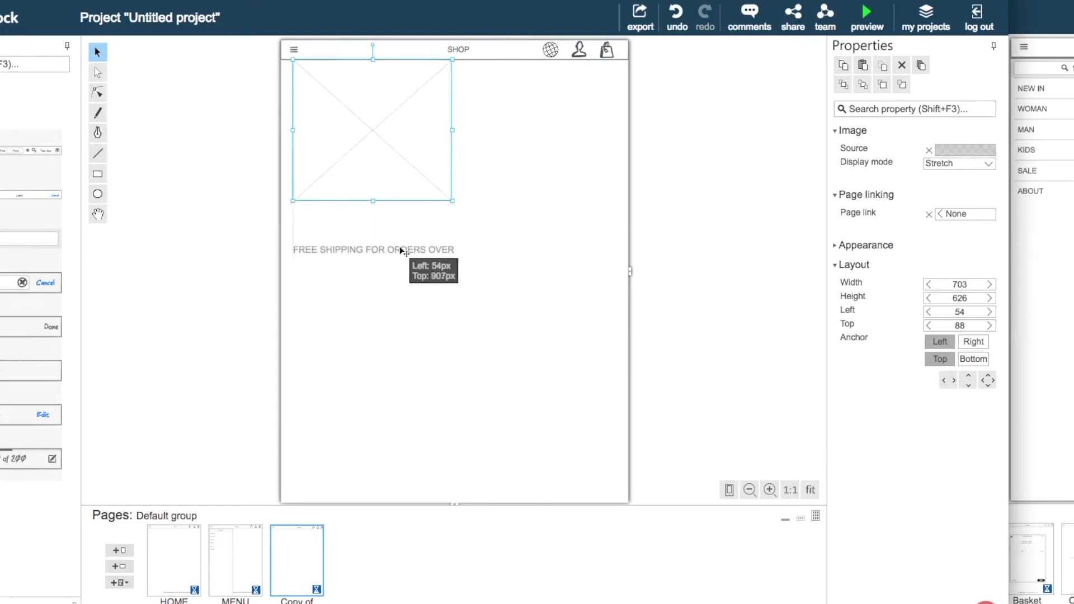
type("PRODUCT DESCRIPTION")
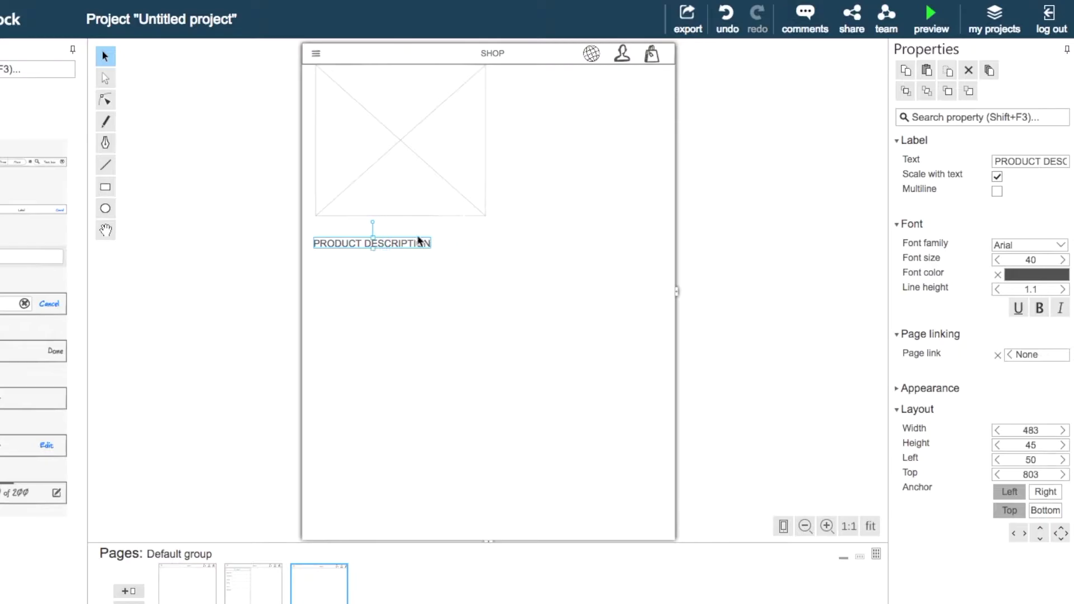
left_click_drag(419, 241, 449, 228)
Add a smaller '$100' price label in Arial under PRODUCT DESCRIPTION
left_click(412, 269)
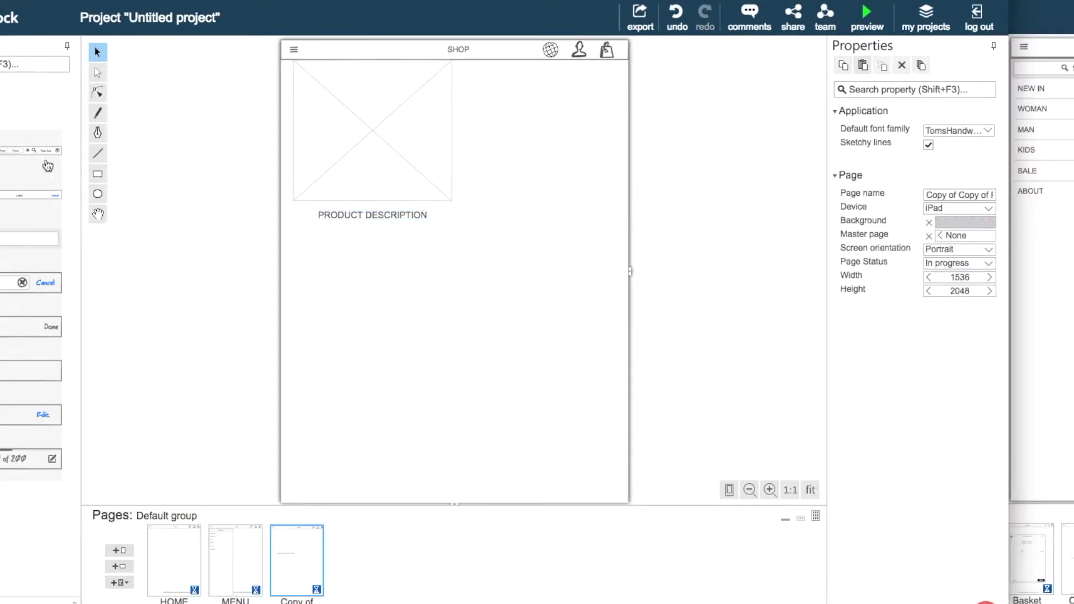
left_click_drag(70, 202, 459, 235)
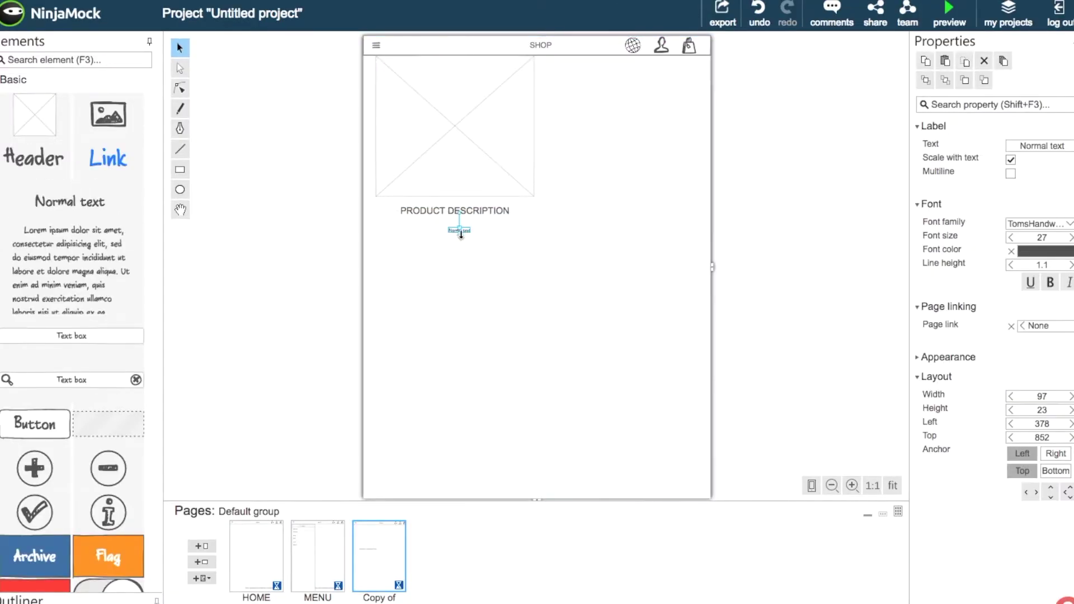
double_click(459, 235)
type("$100")
left_click(1059, 228)
left_click(976, 251)
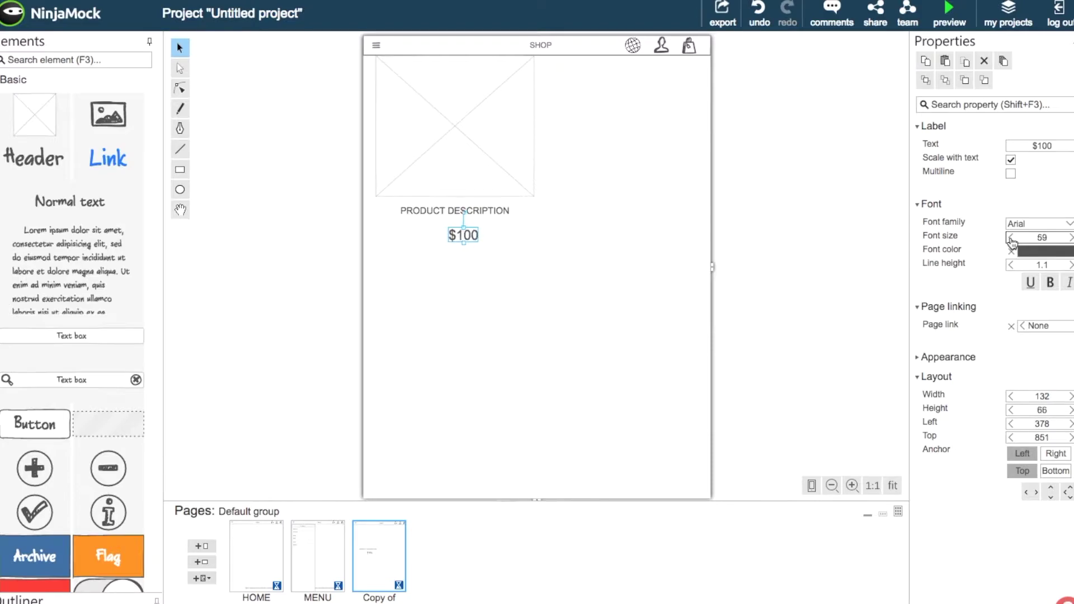
left_click(1010, 238)
Position the price below the description and select the image, description and price together
mouse_move(454, 229)
left_mouse_down()
mouse_move(454, 256)
mouse_move(454, 229)
mouse_move(467, 221)
left_mouse_up()
left_click(458, 198)
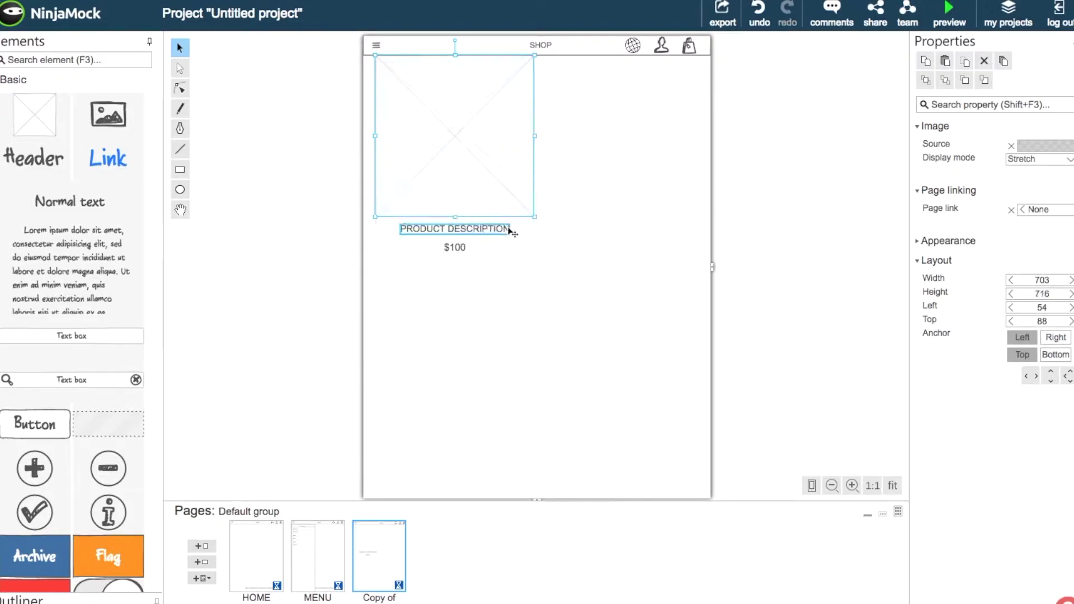
left_click_drag(408, 143, 451, 244)
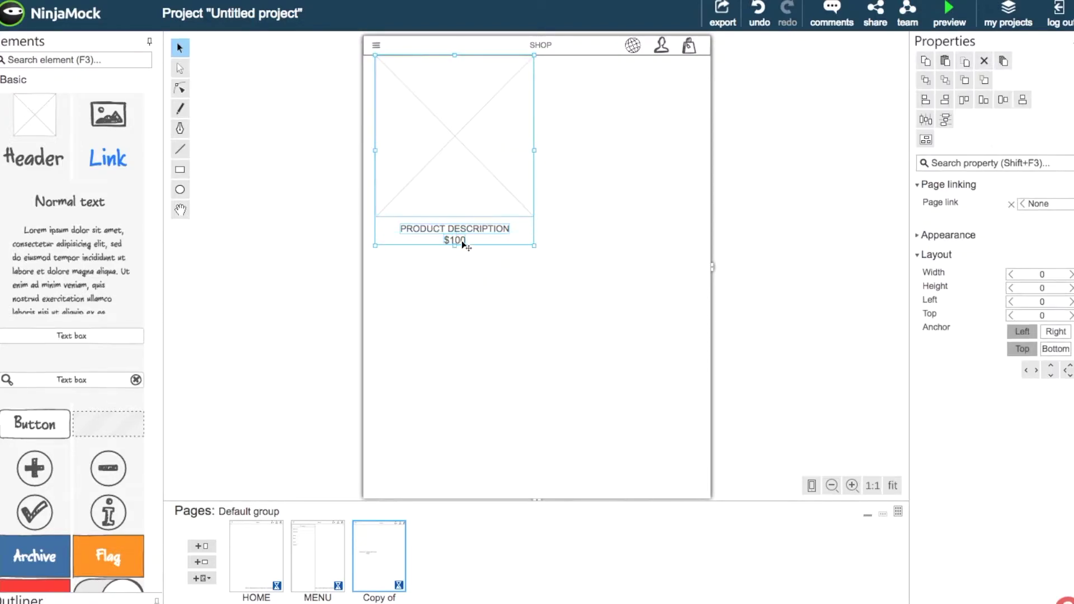
Group the image, description and price into one card and place copies of it
right_click(461, 242)
left_click(587, 344)
mouse_move(456, 168)
left_mouse_down()
mouse_move(617, 166)
mouse_move(459, 369)
left_mouse_up()
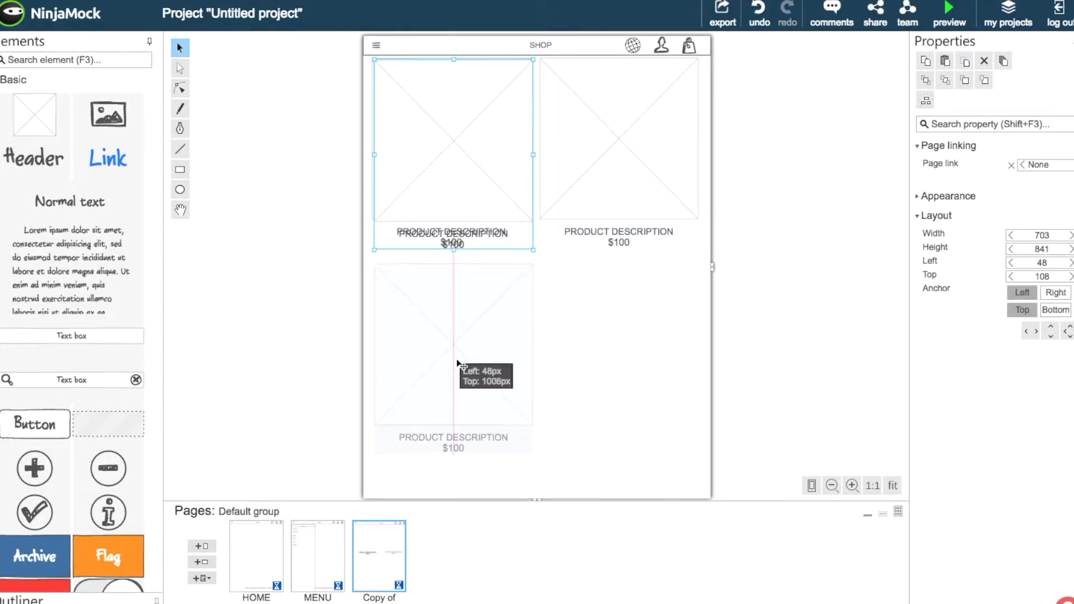
left_click_drag(458, 370, 458, 371)
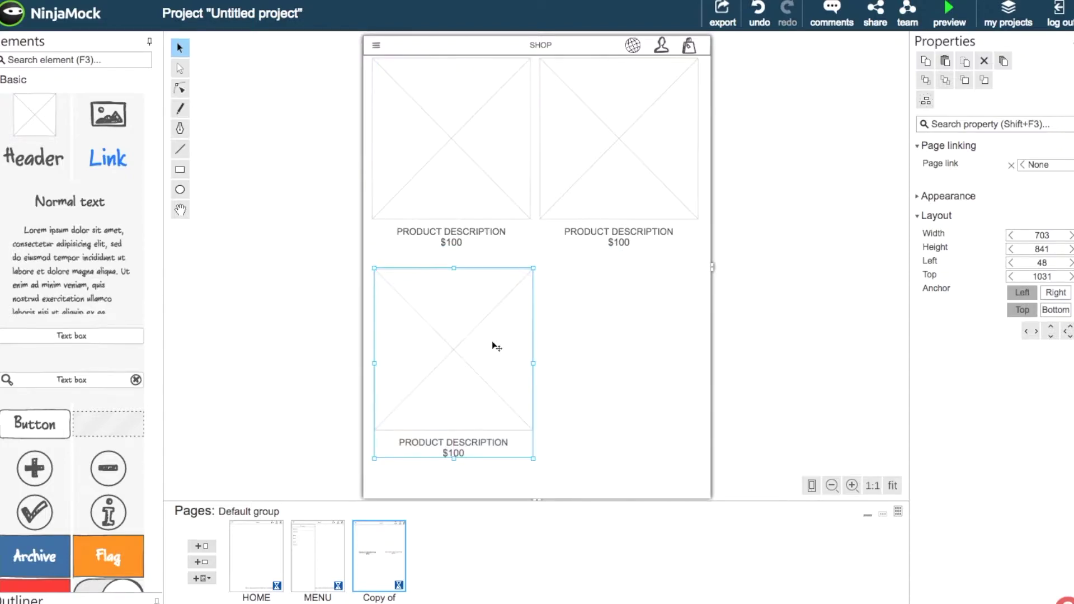
Duplicate the card to complete the 2×2 grid and confirm the 'overview products' page name
key("ctrl+d")
mouse_move(503, 335)
left_mouse_down()
mouse_move(659, 330)
mouse_move(503, 324)
left_mouse_up()
key("Escape")
type("overview products")
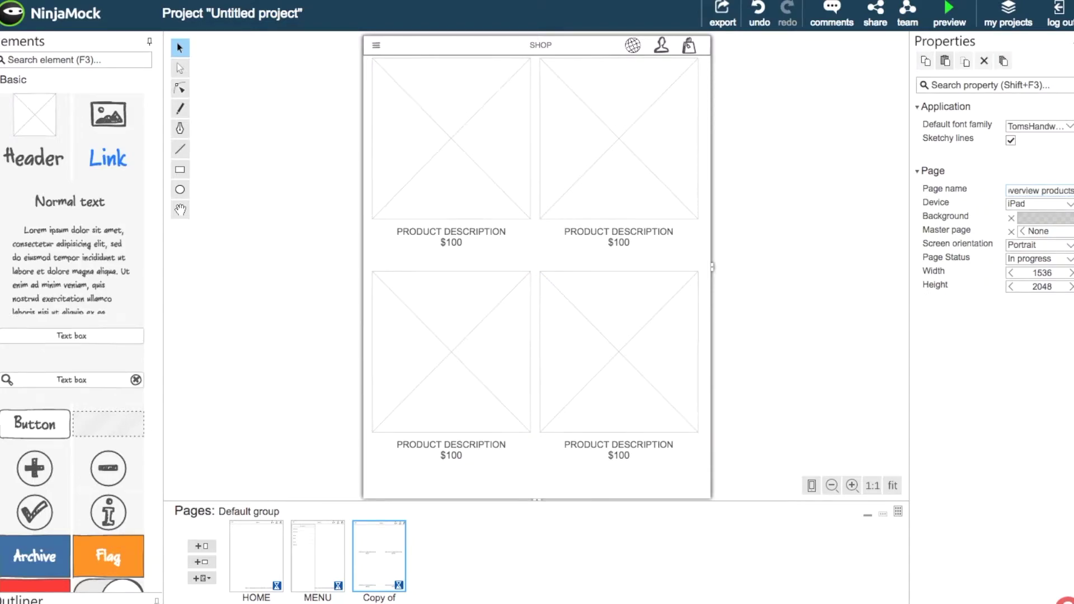
key("Return")
left_click(269, 527)
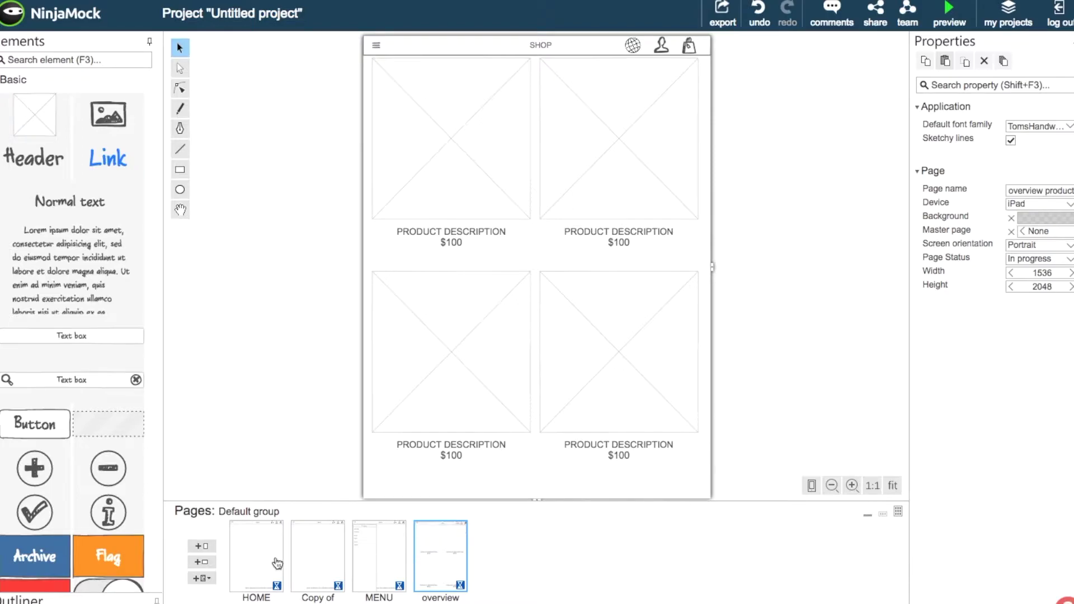
On the HOME page copy, shrink the large image and delete the free shipping line
left_click(315, 561)
left_click_drag(542, 451, 541, 389)
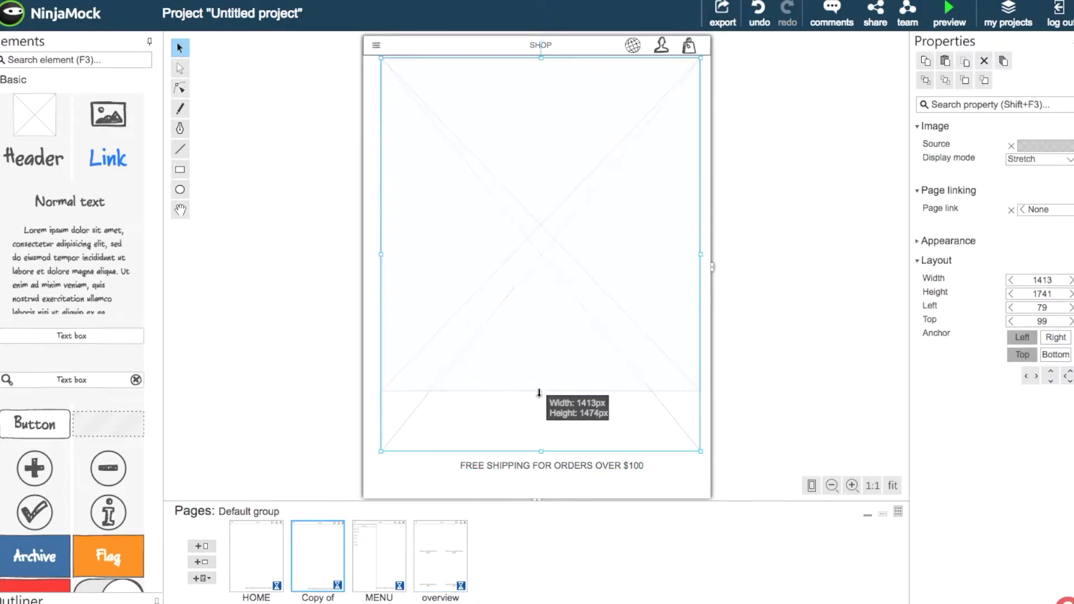
left_click_drag(706, 222, 672, 223)
left_click_drag(382, 224, 398, 227)
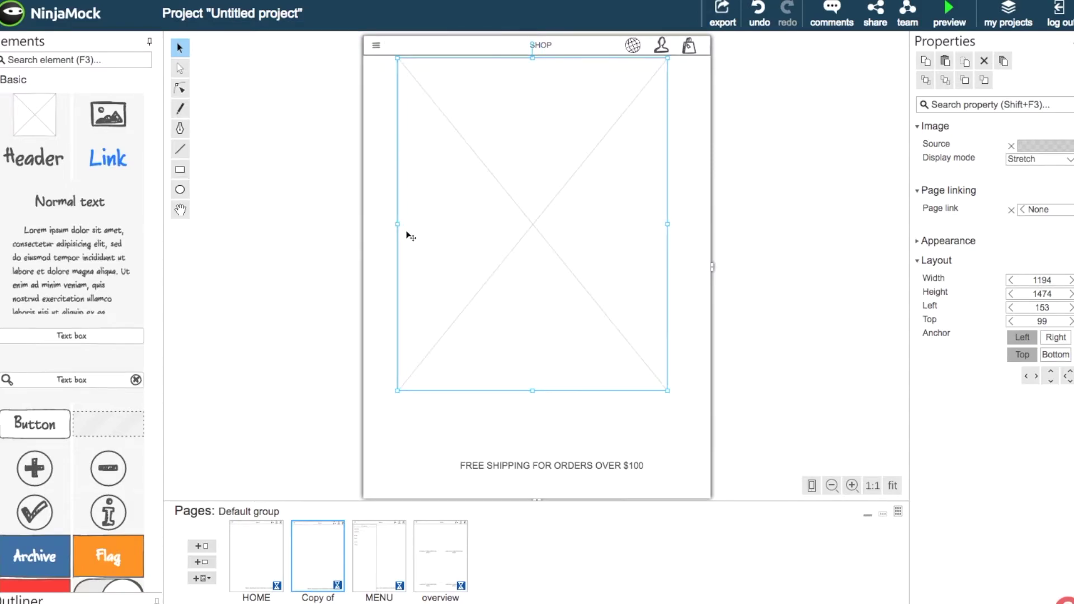
left_click(616, 469)
key("BackSpace")
key("BackSpace")
key("BackSpace")
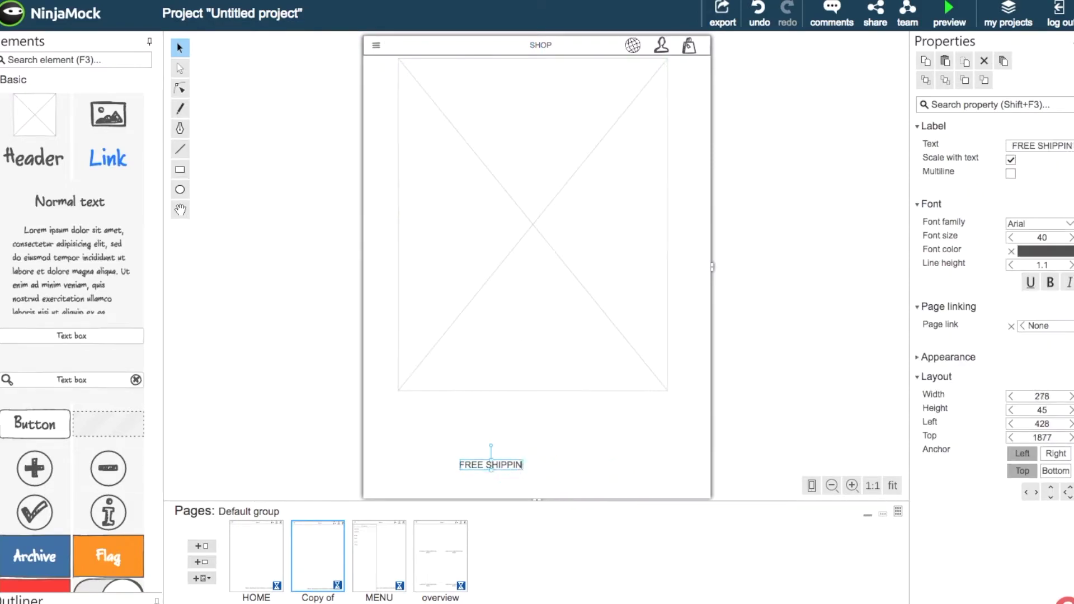
Add a centred PRODUCT DESCRIPTION label under the image in Arial size 50
left_click_drag(70, 202, 476, 452)
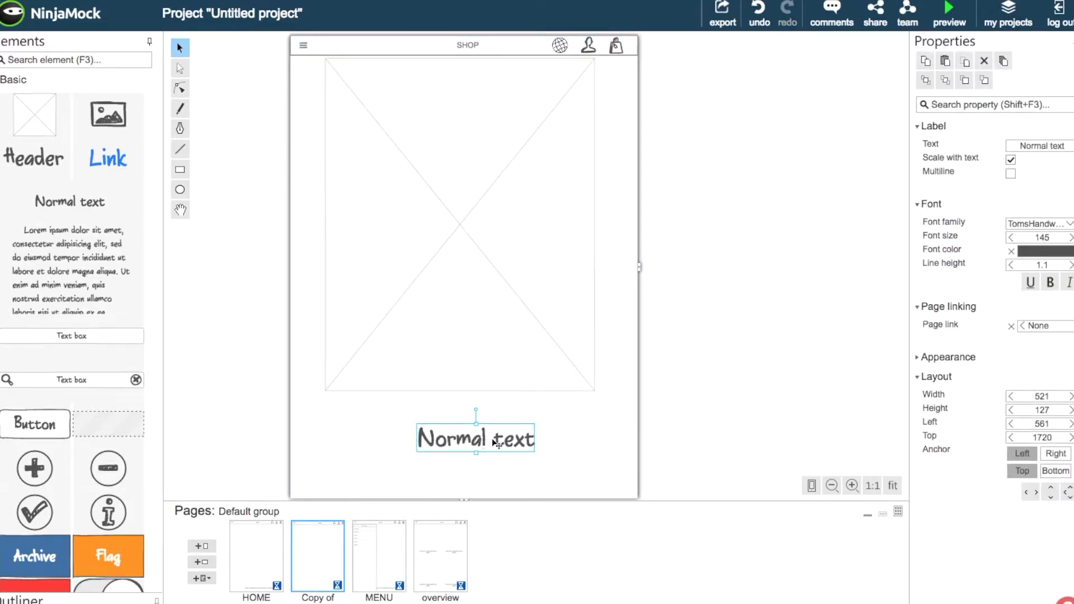
type("PRODUCT DESCRI")
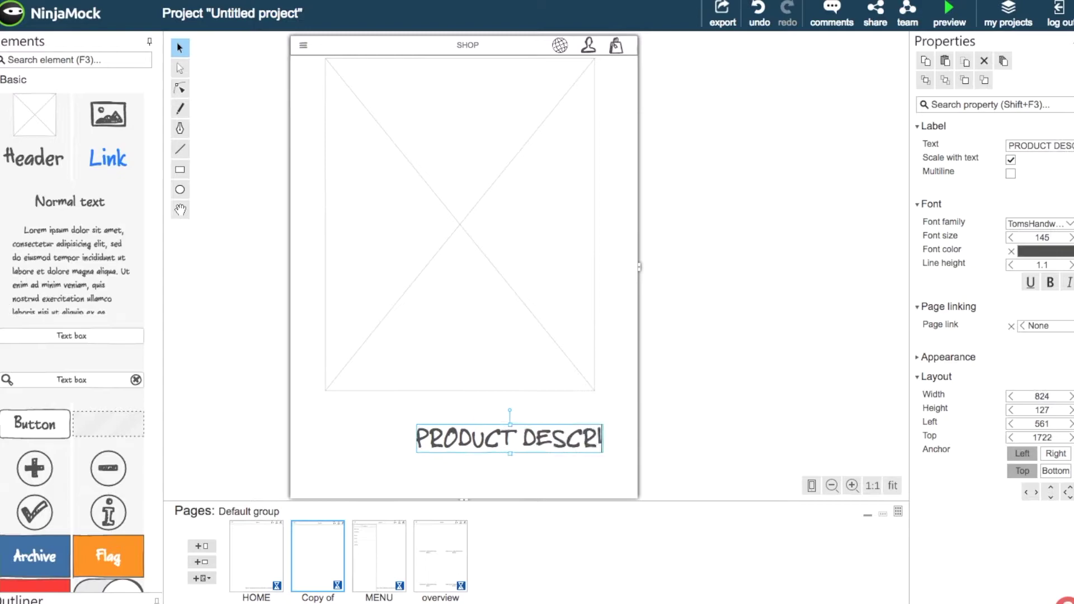
type("PTION")
left_click(1013, 239)
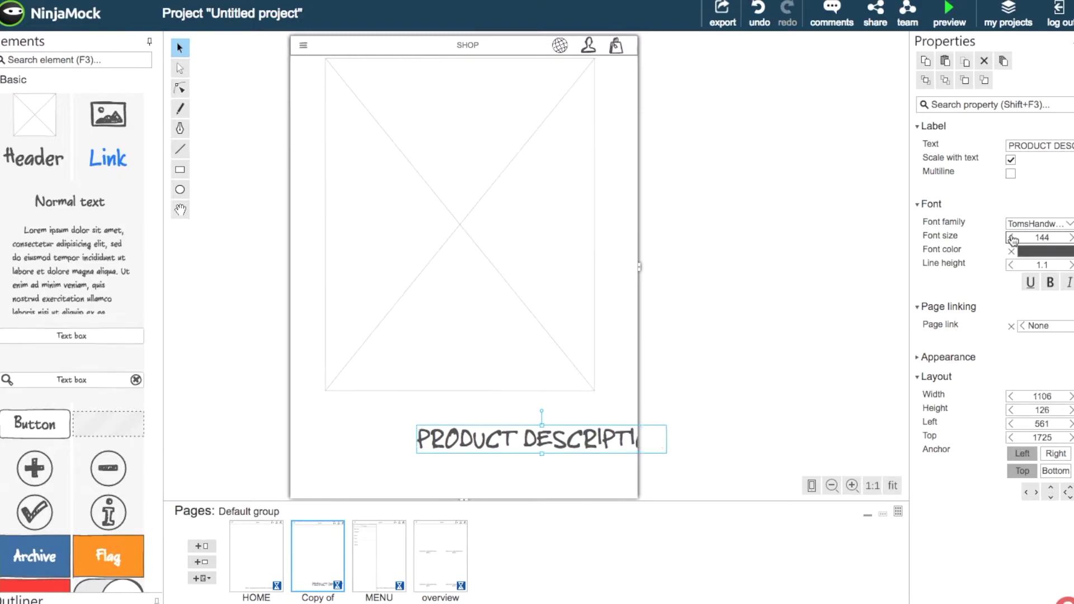
left_click_drag(1013, 239, 1013, 239)
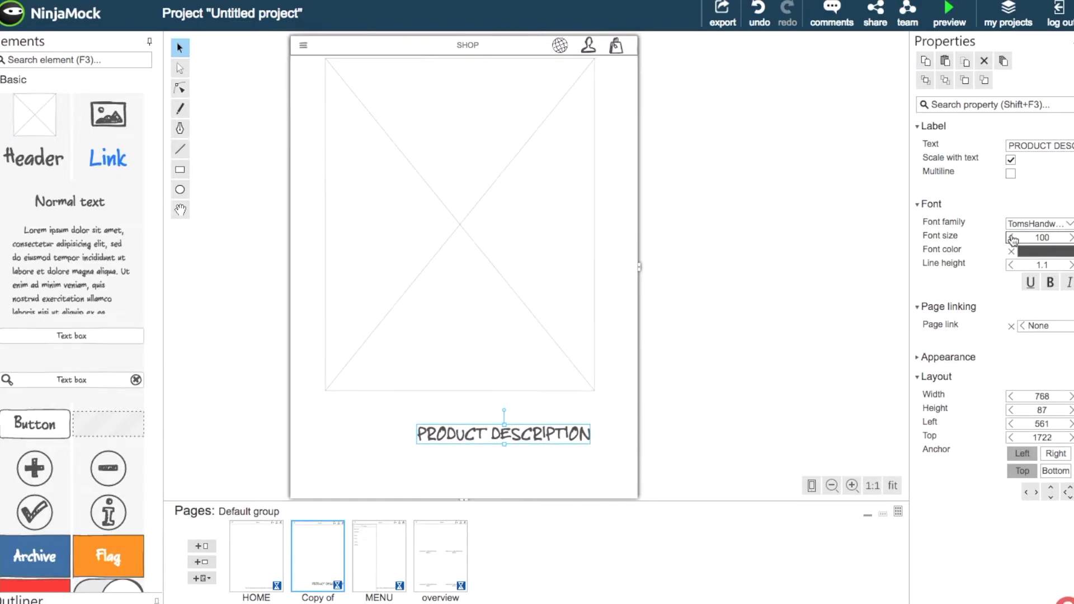
left_click(1036, 223)
left_click(1033, 251)
left_click(1010, 240)
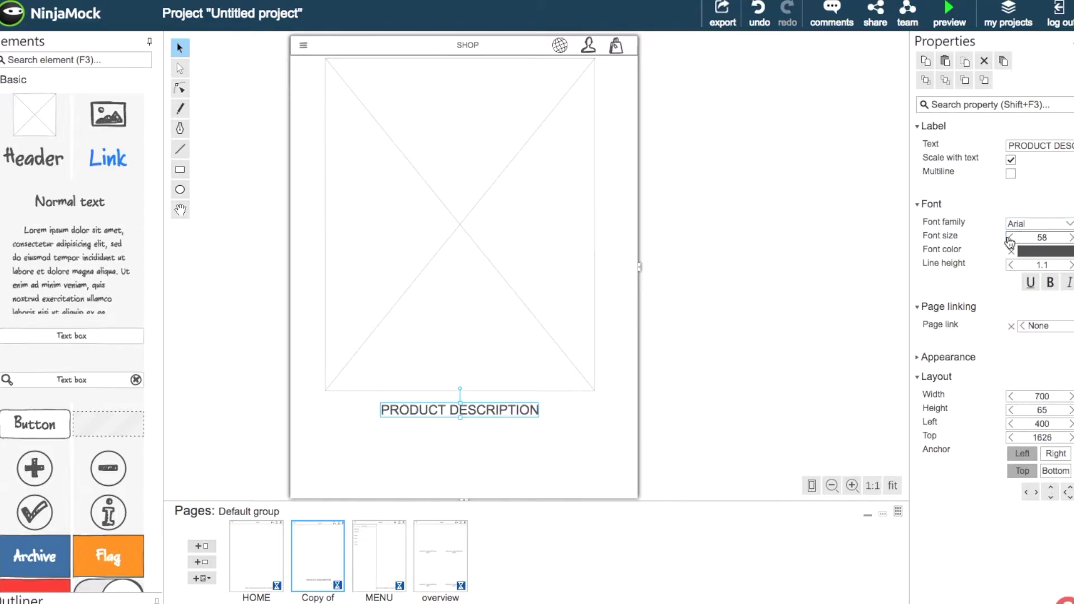
left_click_drag(482, 412, 486, 412)
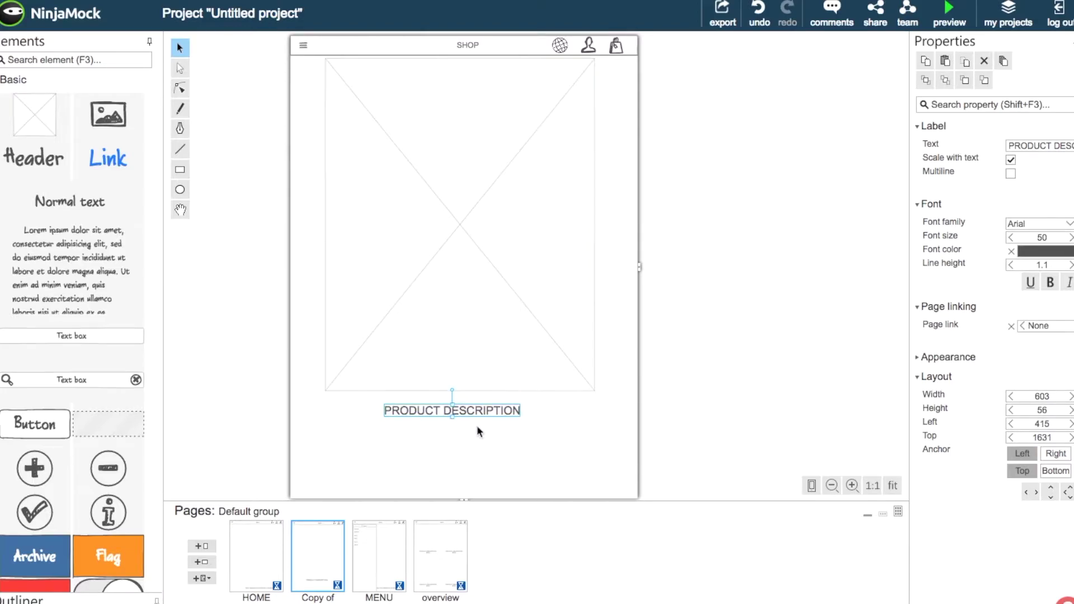
left_click(478, 431)
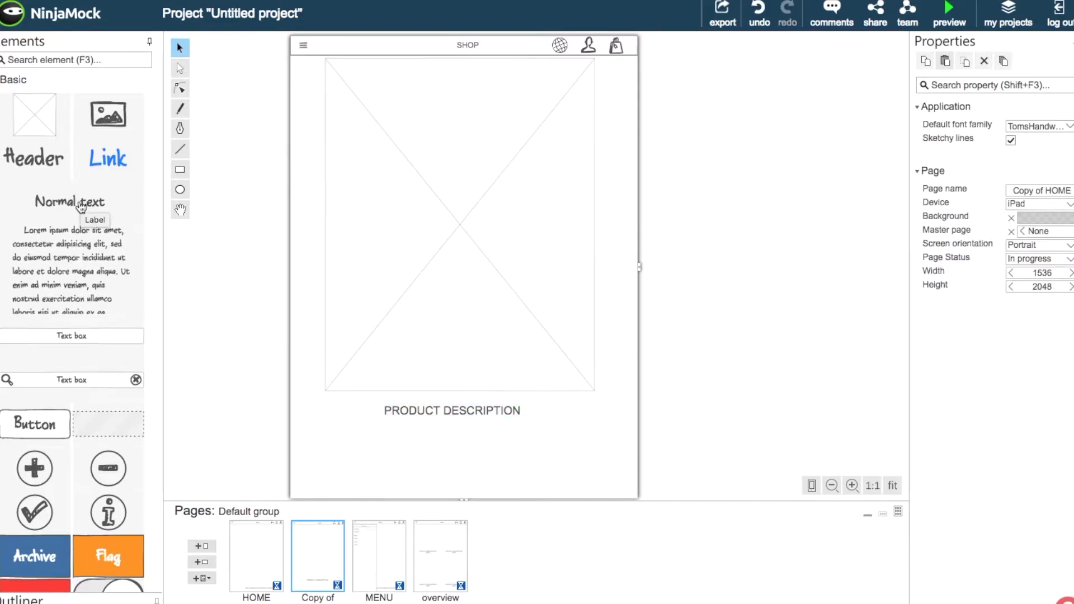
Add an Arial 'COLOR: GREY' line under PRODUCT DESCRIPTION and another text label lower down
mouse_move(81, 207)
left_mouse_down()
mouse_move(497, 276)
mouse_move(447, 444)
left_mouse_up()
type("COLOR;")
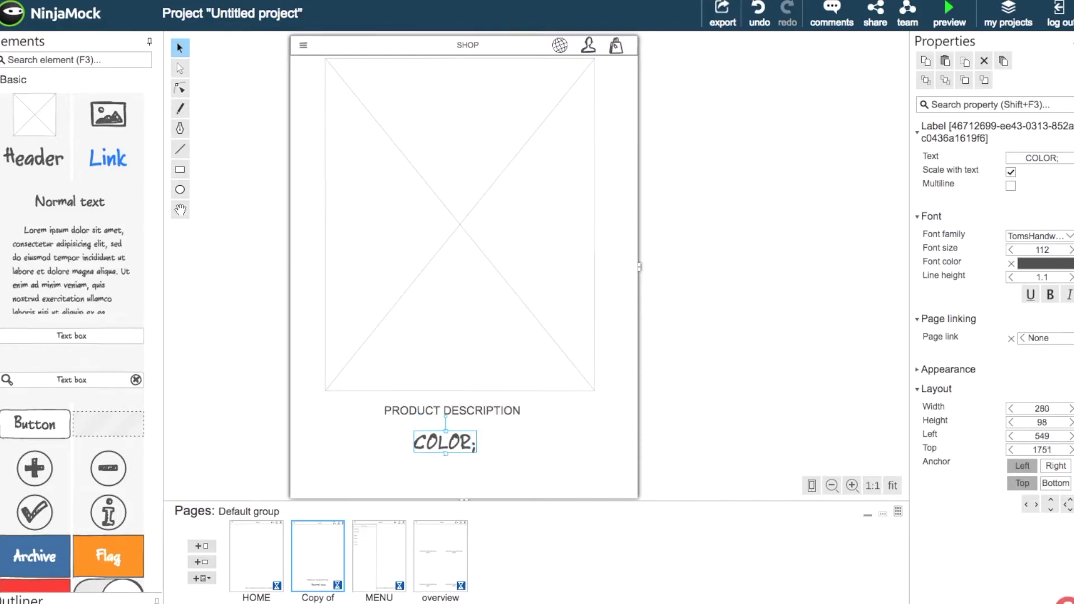
type(" GREY")
left_click(1038, 236)
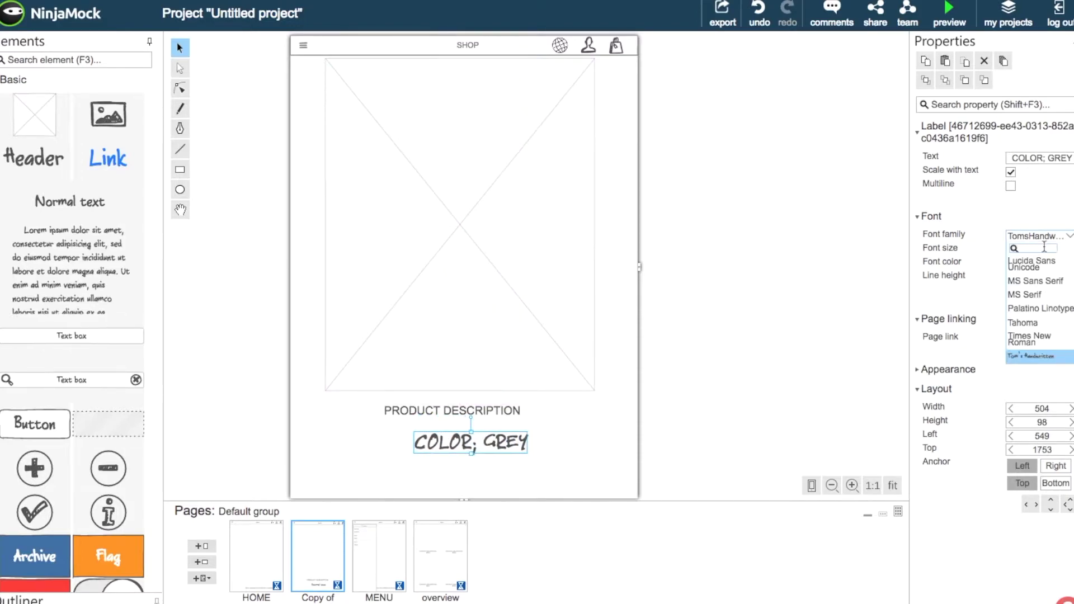
left_click(481, 433)
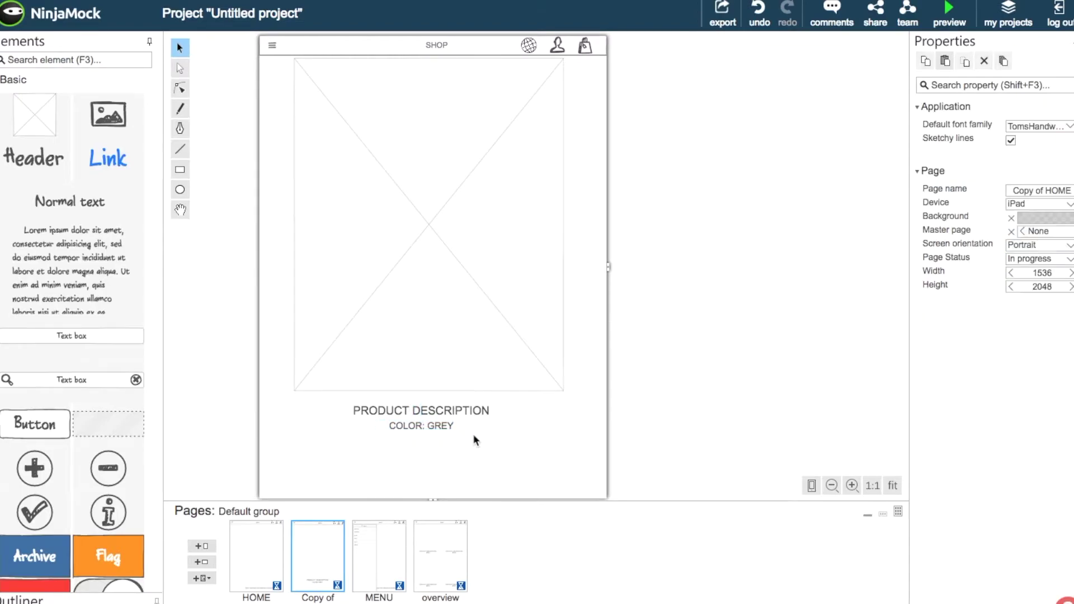
left_click_drag(89, 206, 217, 266)
Place the '$100' price label at the bottom-right and set its font to Arial
left_click_drag(507, 460, 556, 457)
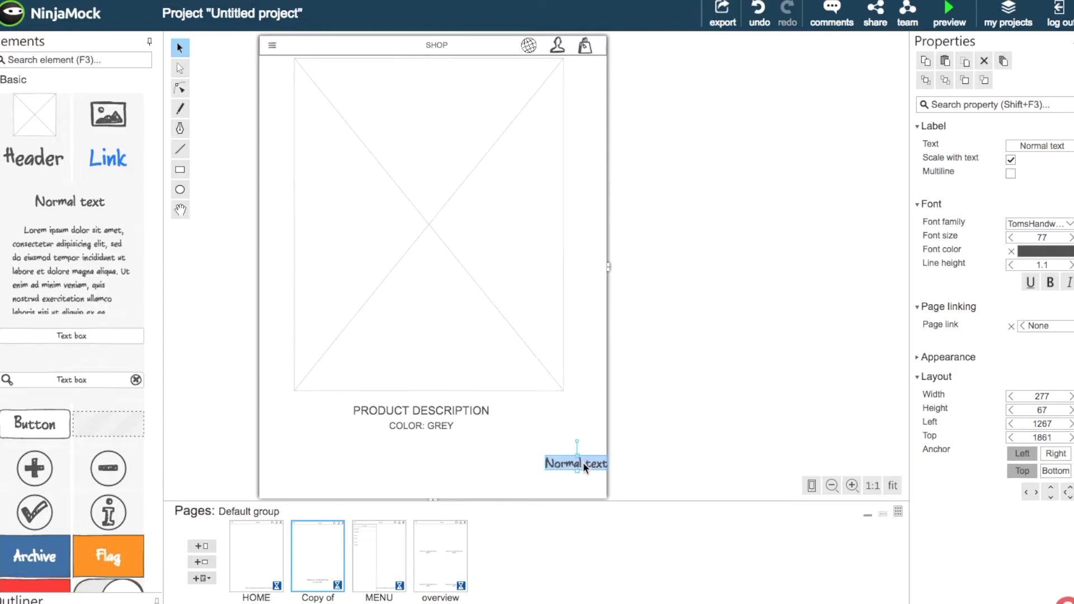
type("$1000")
left_click(1070, 223)
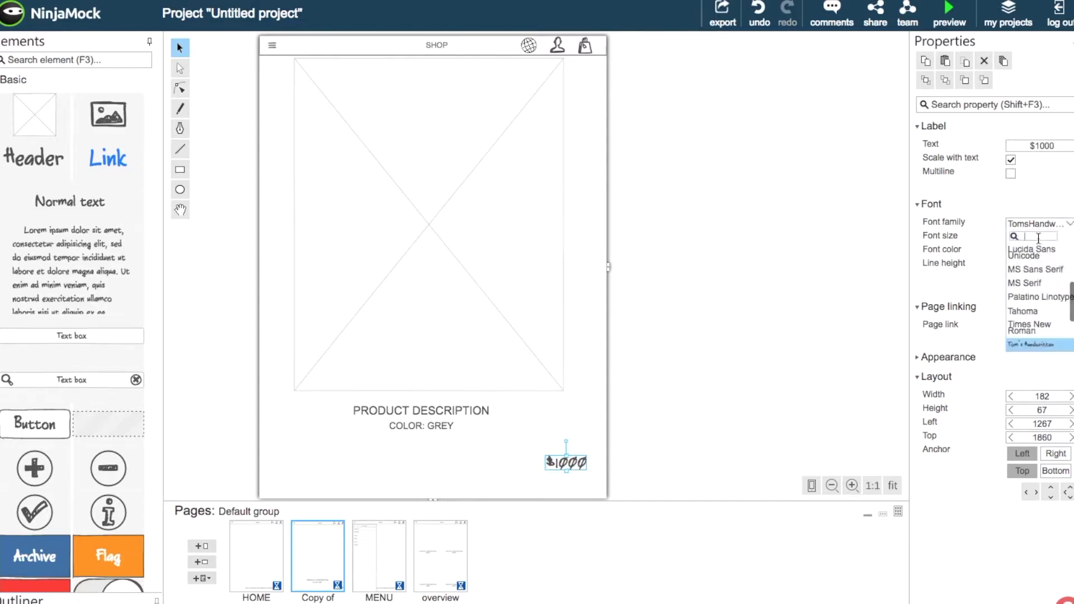
type("a")
left_click(1024, 245)
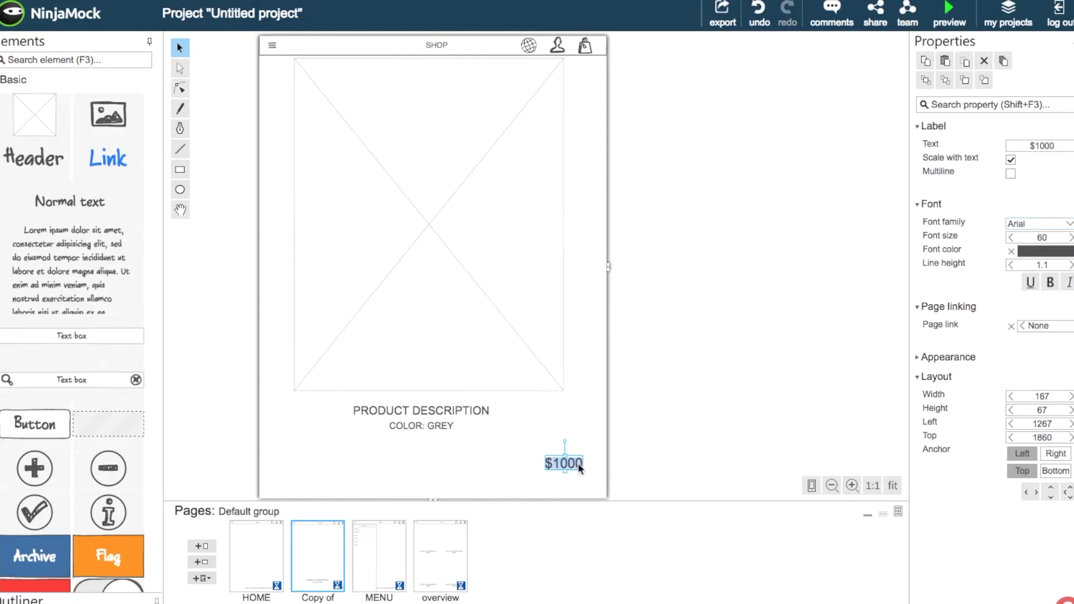
scroll(33, 335, "down", 3)
left_click_drag(35, 273, 295, 474)
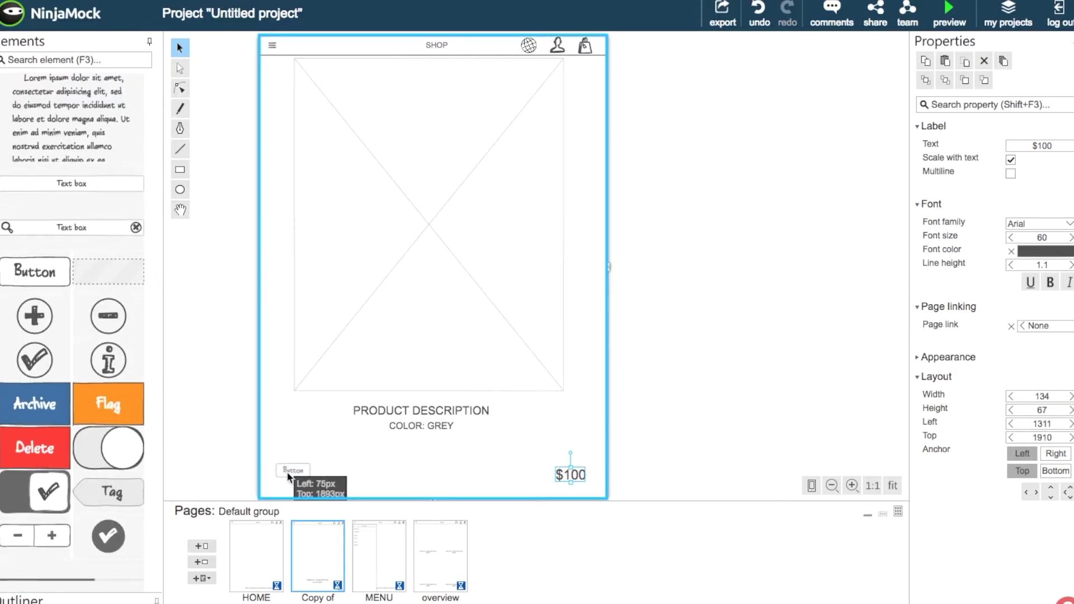
Label the bottom-left button ADD, widen it, and rename the page PRODUCT
double_click(293, 473)
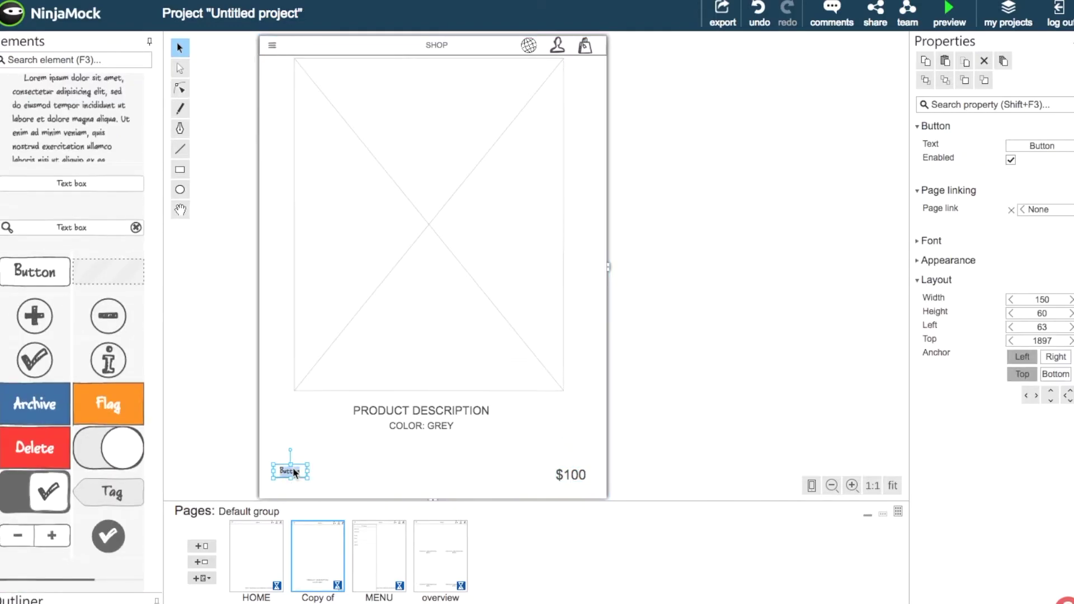
type("ADD")
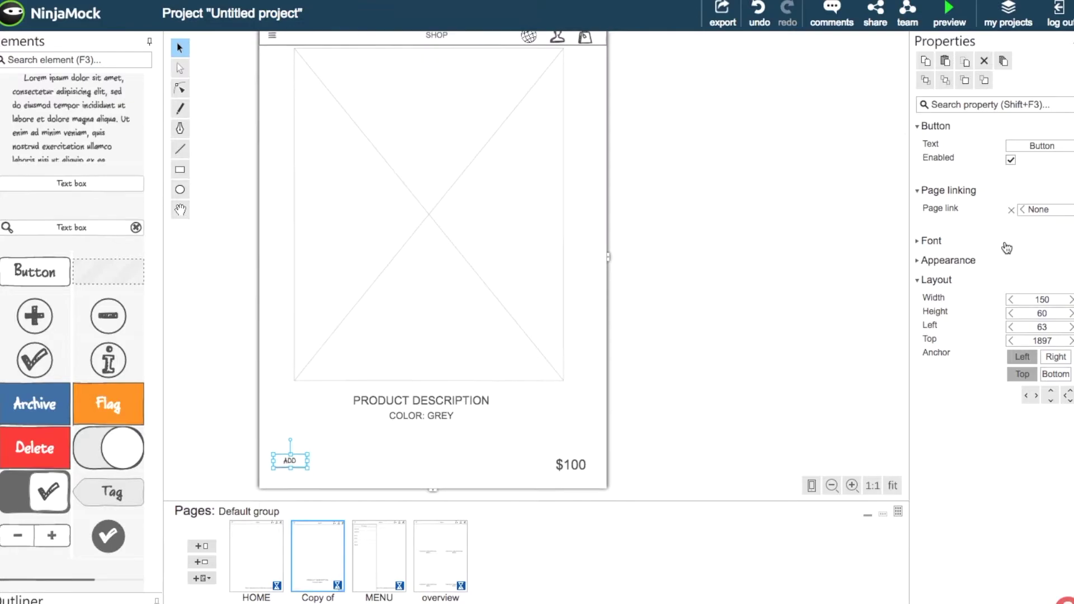
left_click_drag(309, 467, 347, 461)
left_click(350, 455)
left_click(1040, 190)
type("PRODUCT PA")
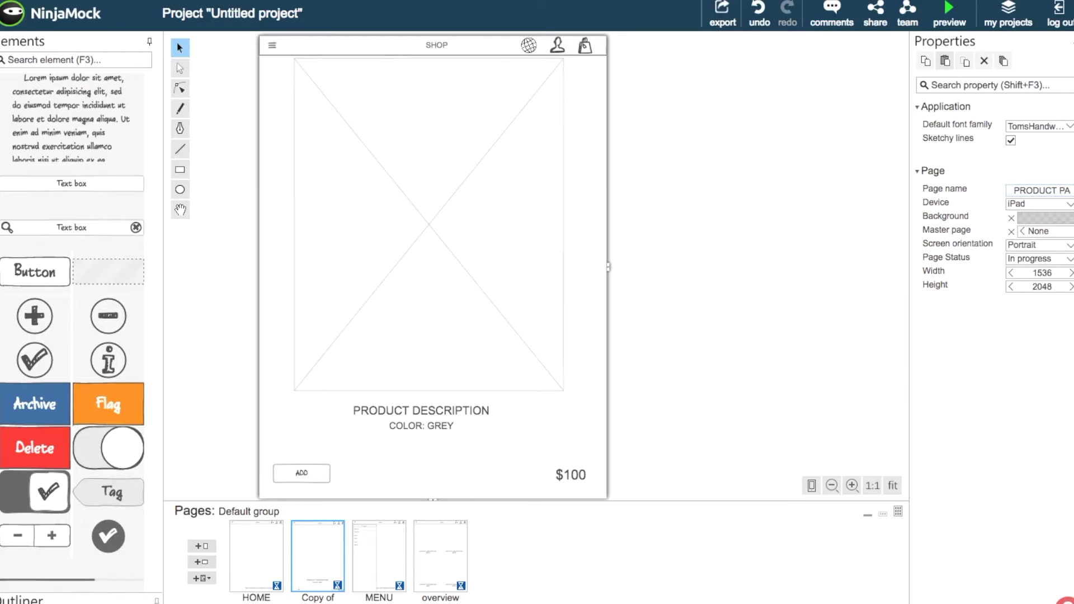
Duplicate the HOME page, open the copy, and collapse the Basic and Bars element categories
left_click(254, 555)
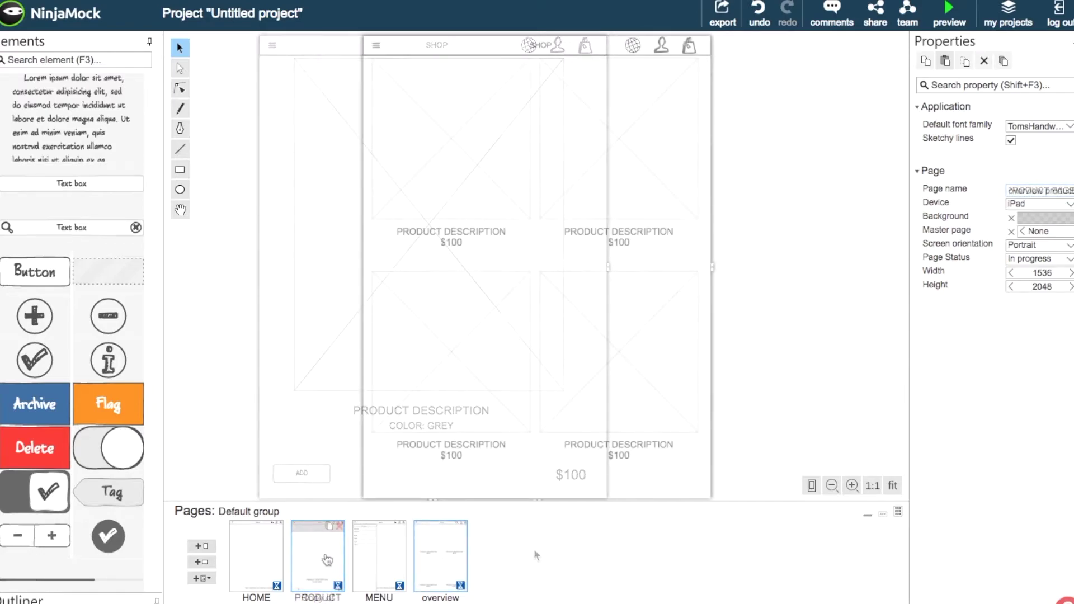
mouse_move(256, 555)
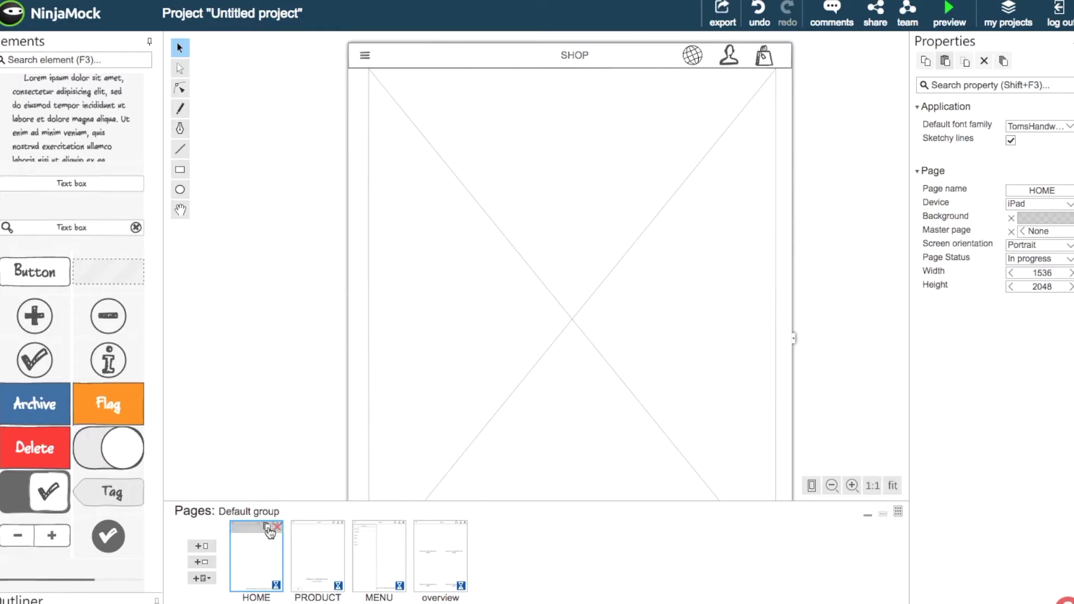
left_click(268, 527)
left_click(301, 550)
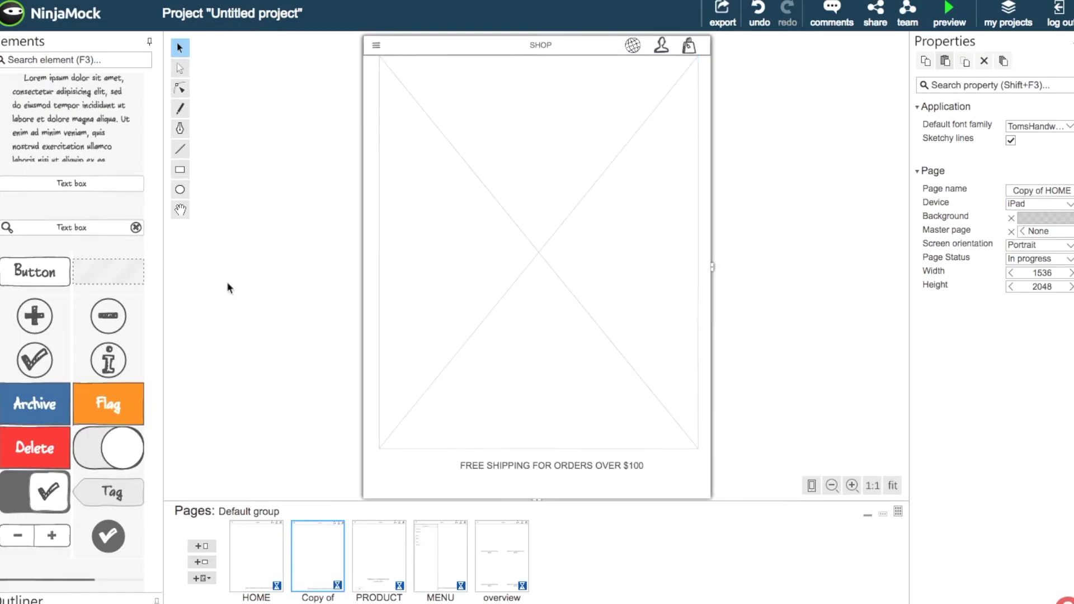
scroll(82, 298, "down", 3)
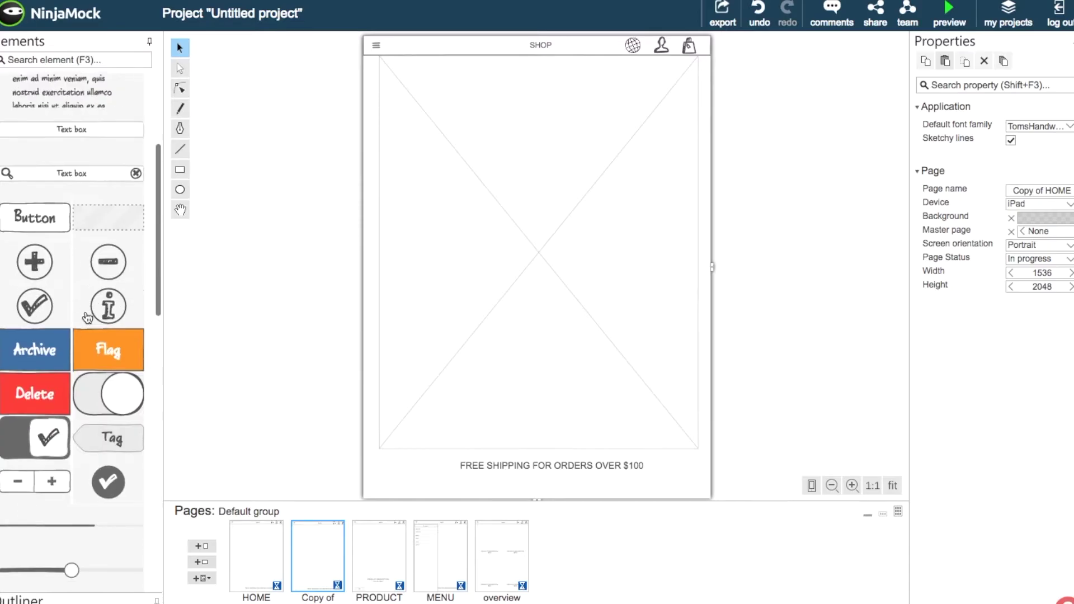
scroll(83, 298, "up", 5)
left_click(13, 80)
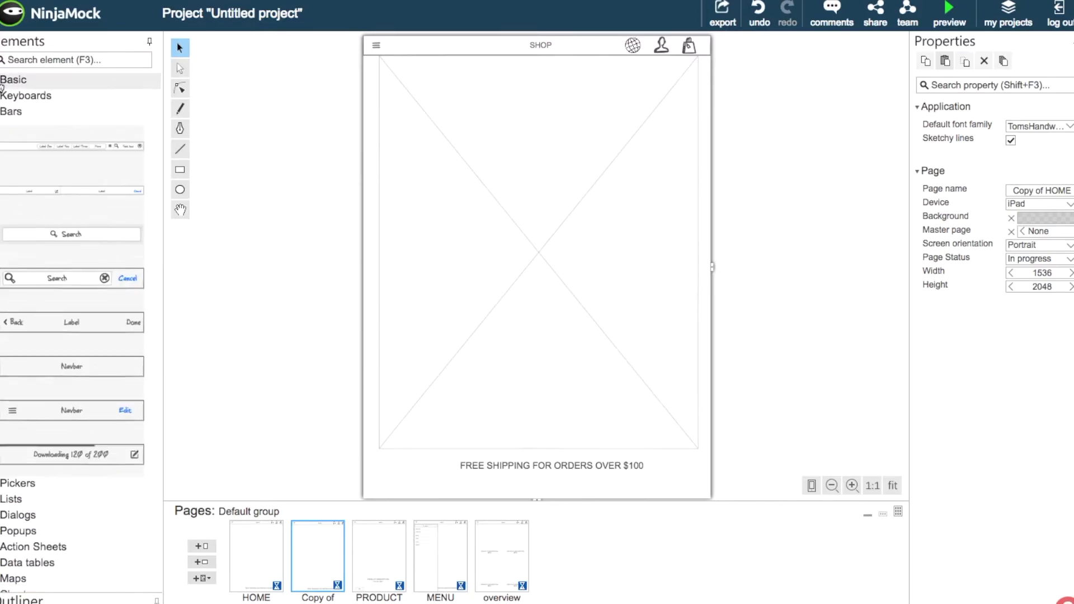
left_click(11, 111)
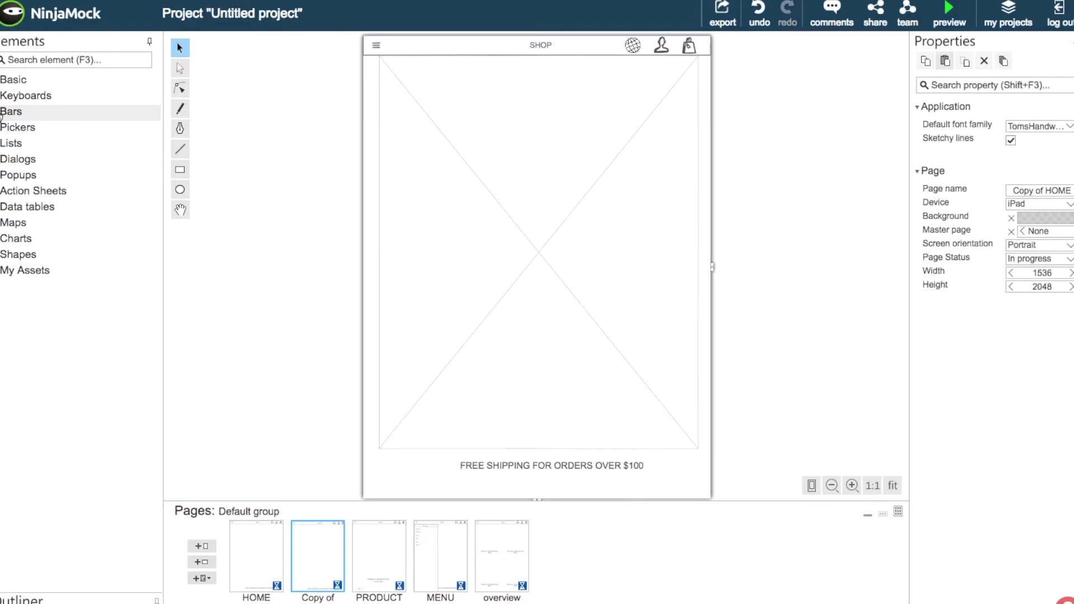
Add a popup panel and enlarge it to cover the middle of the page
left_click(17, 174)
mouse_move(36, 218)
left_mouse_down()
mouse_move(458, 136)
mouse_move(526, 62)
mouse_move(546, 80)
mouse_move(544, 70)
left_mouse_up()
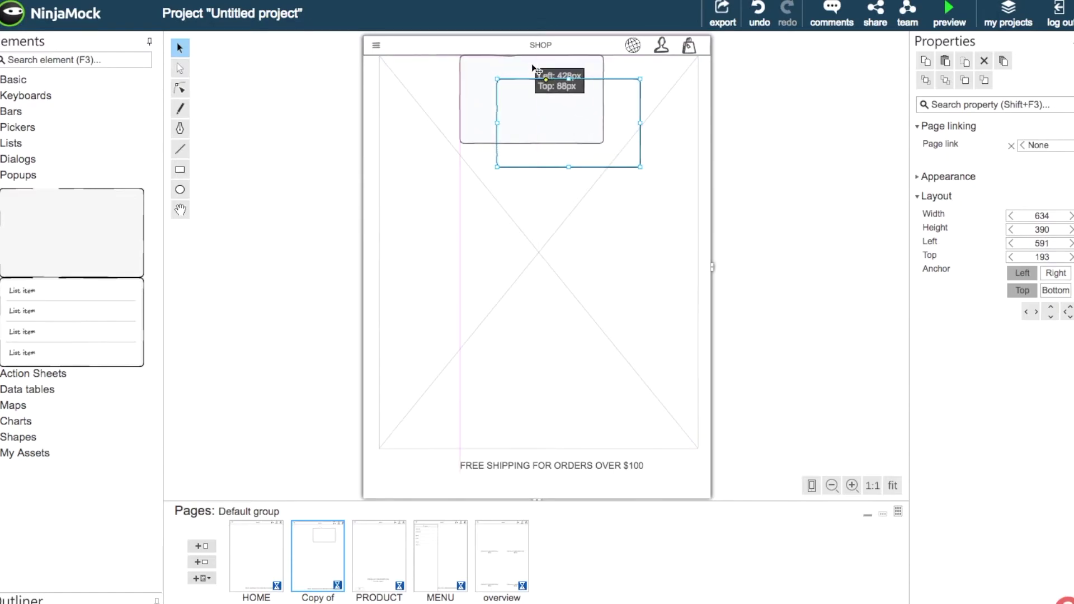
left_click_drag(610, 140, 609, 196)
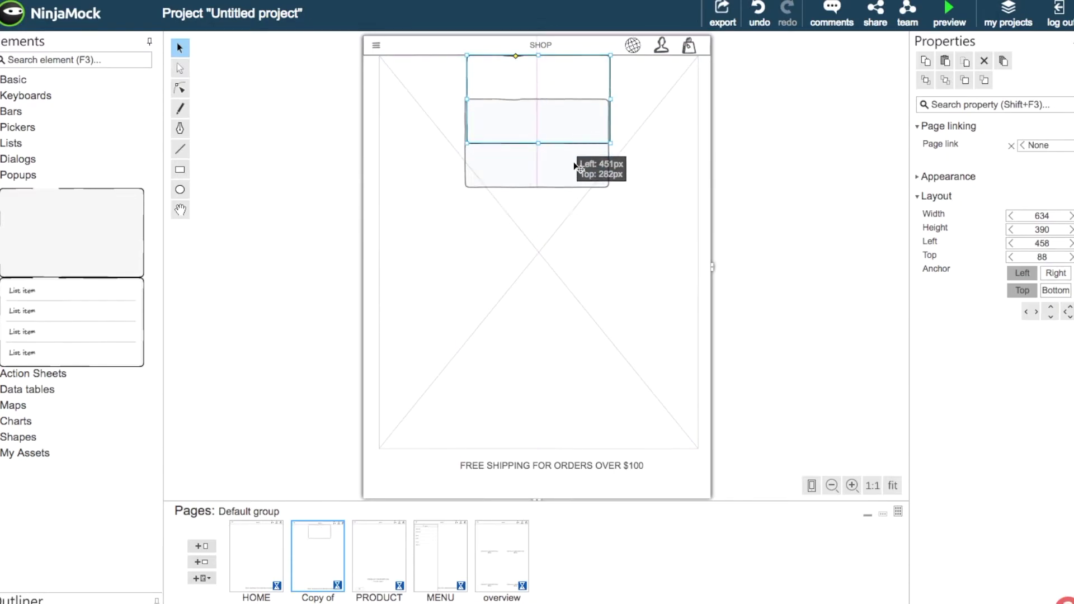
left_click_drag(536, 197, 536, 399)
left_click_drag(609, 254, 655, 254)
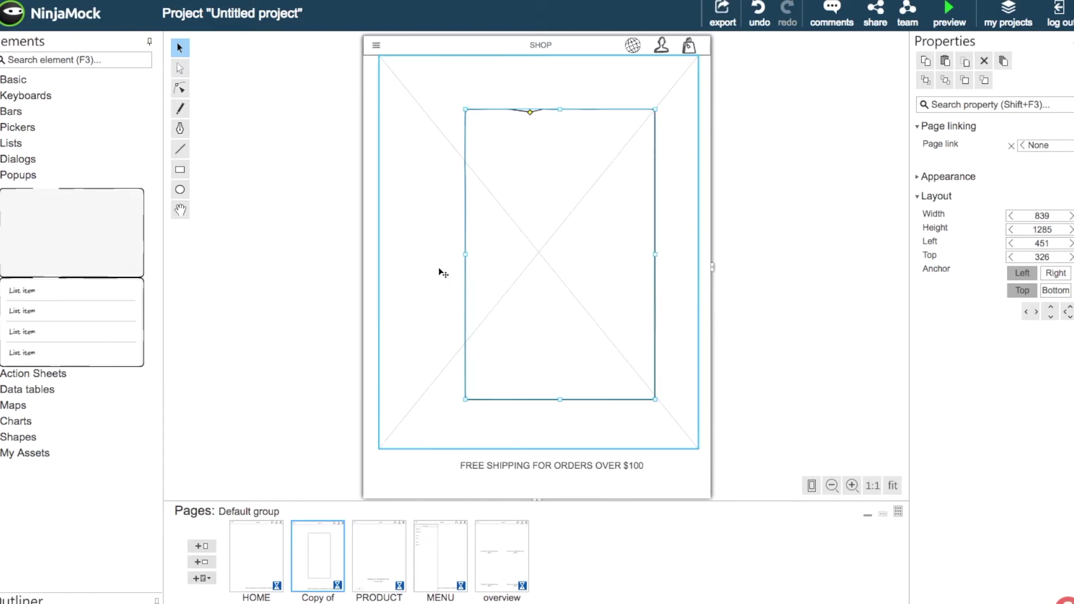
left_click_drag(465, 253, 419, 253)
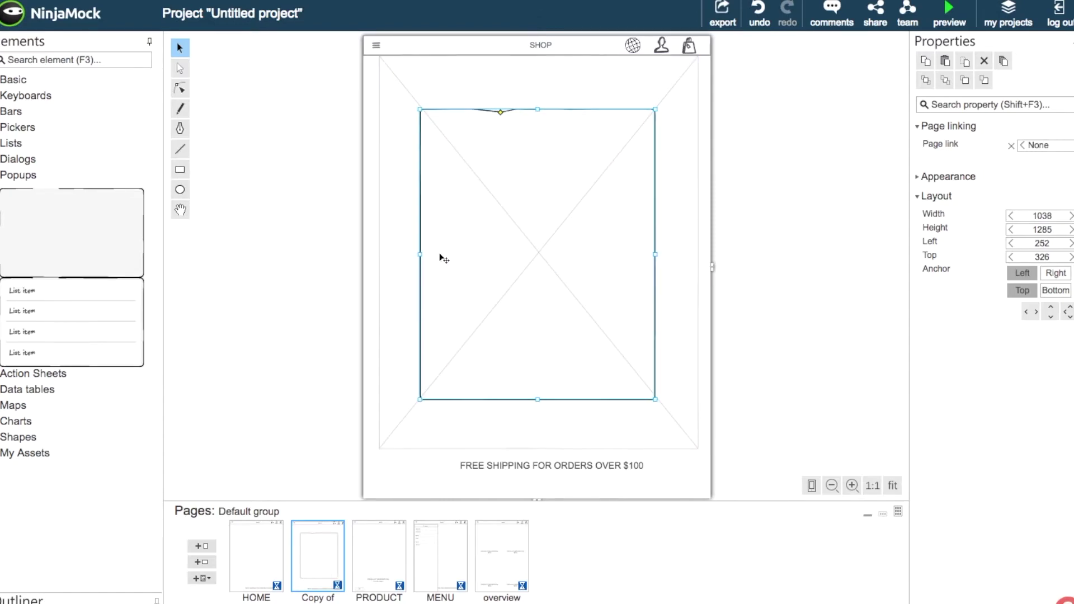
Bring up the panel's Appearance fill colour choices
left_click(921, 177)
left_click(1033, 224)
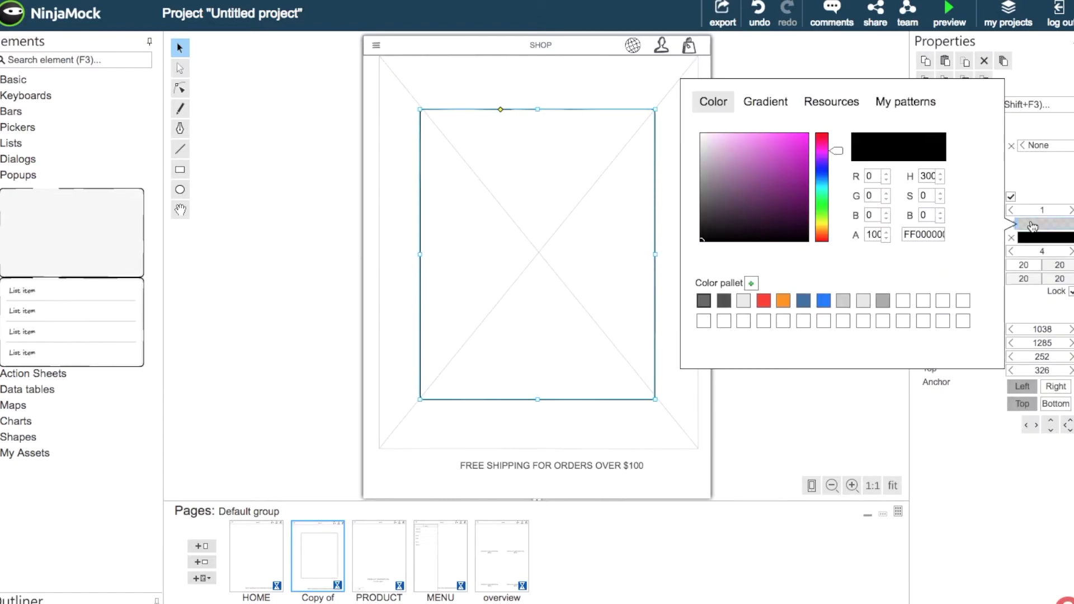
left_click(12, 79)
Add an enlarged image placeholder and a smaller Arial 'SHOPPING BAG' heading at the panel's top
left_click_drag(34, 113, 457, 154)
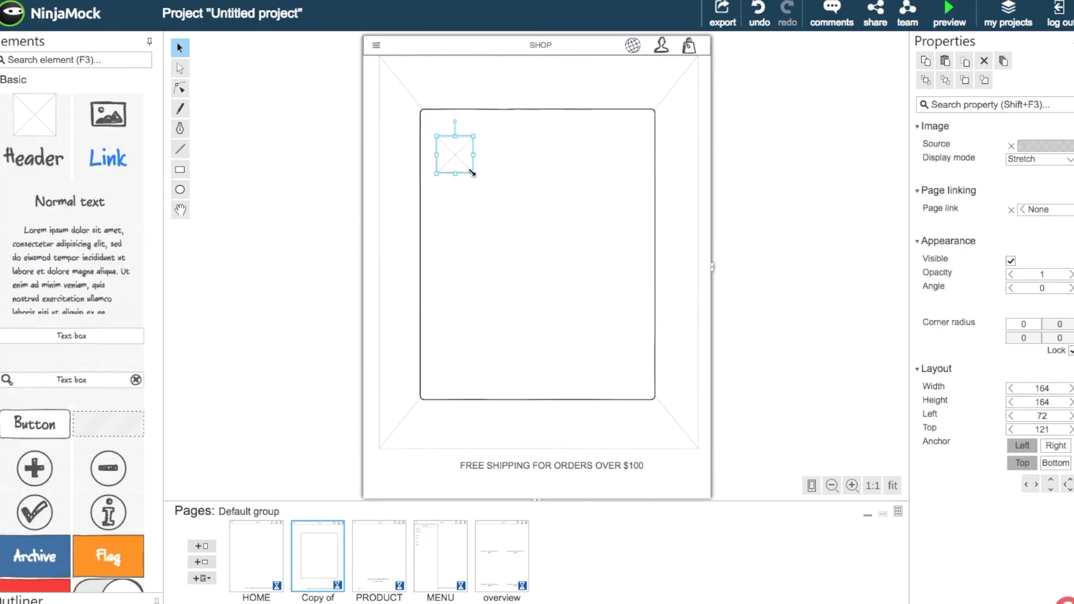
left_click_drag(491, 193, 495, 200)
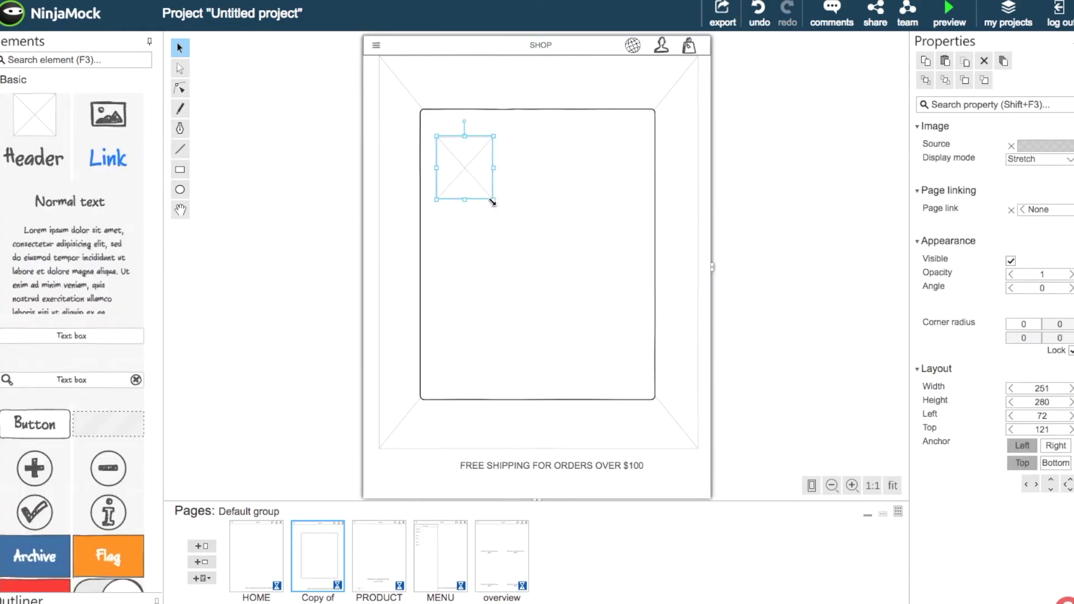
mouse_move(70, 201)
left_mouse_down()
mouse_move(512, 127)
mouse_move(548, 143)
left_mouse_up()
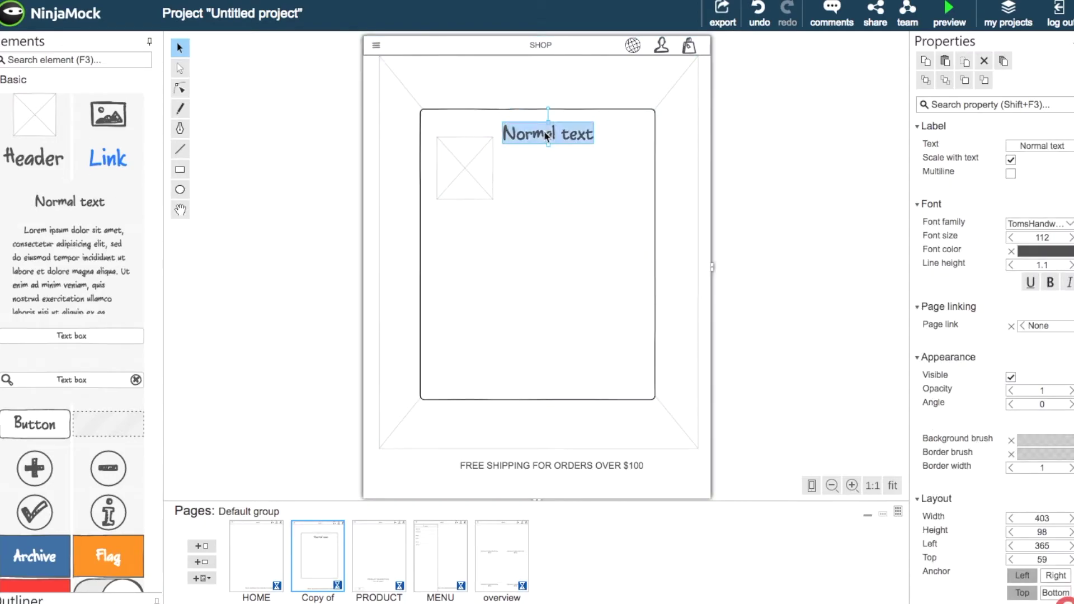
type("SHOPPING BAG")
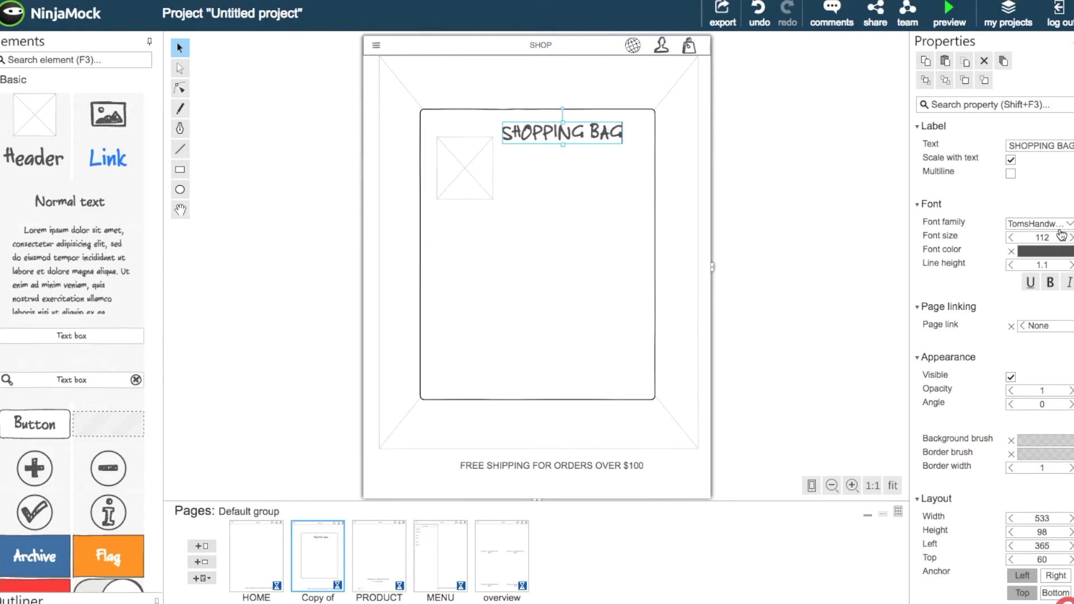
left_click(1039, 223)
left_click(1018, 238)
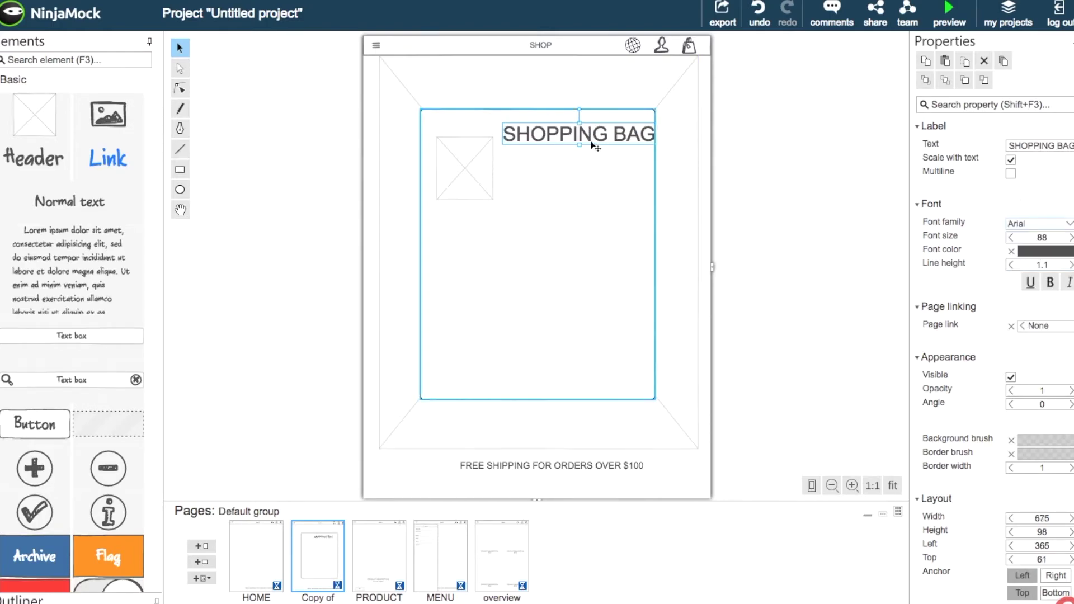
left_click(1010, 238)
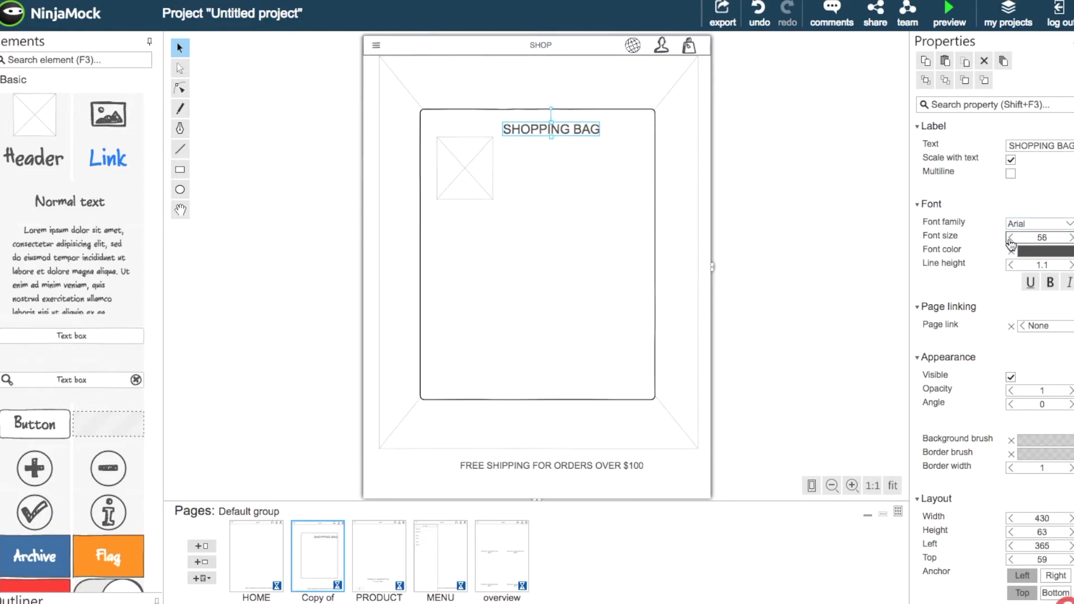
left_click_drag(556, 129, 547, 118)
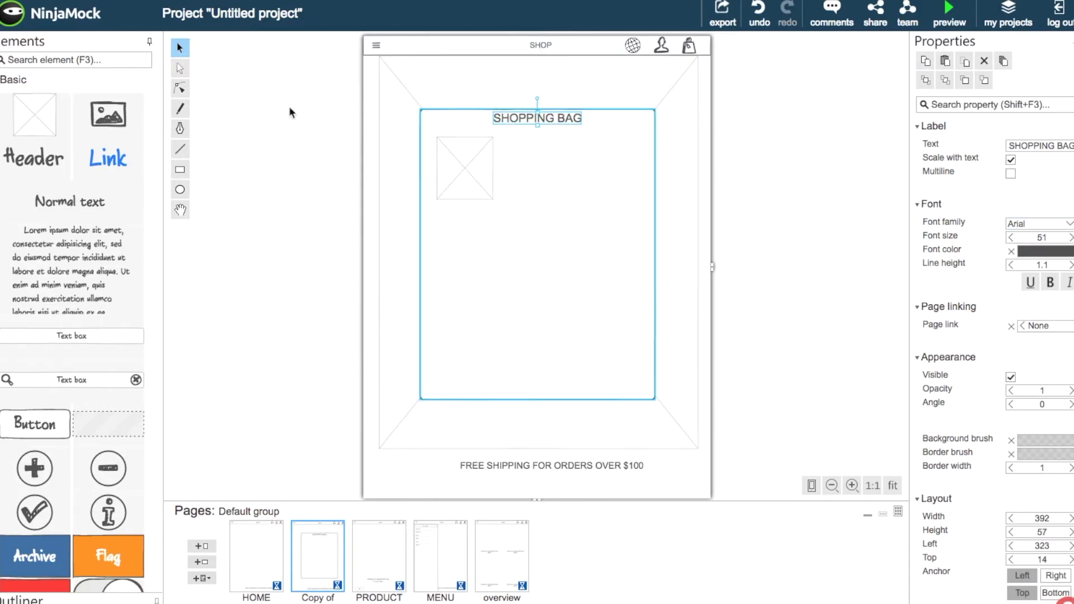
Add a 'TRENCH COAT' label in Arial beside the image placeholder
mouse_move(70, 201)
left_mouse_down()
mouse_move(540, 151)
mouse_move(580, 165)
left_mouse_up()
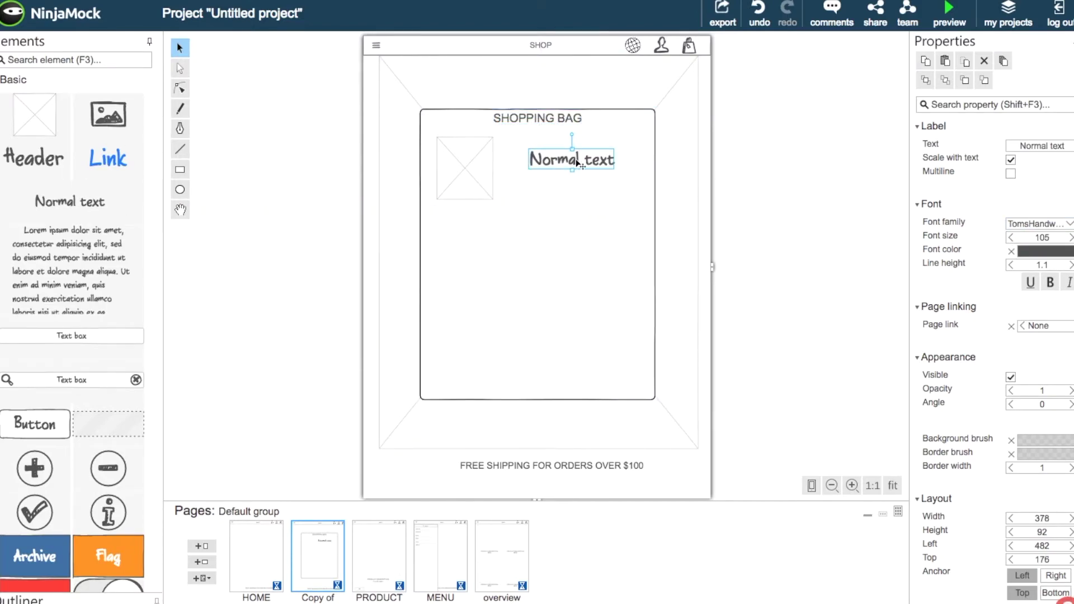
double_click(576, 162)
type("TH")
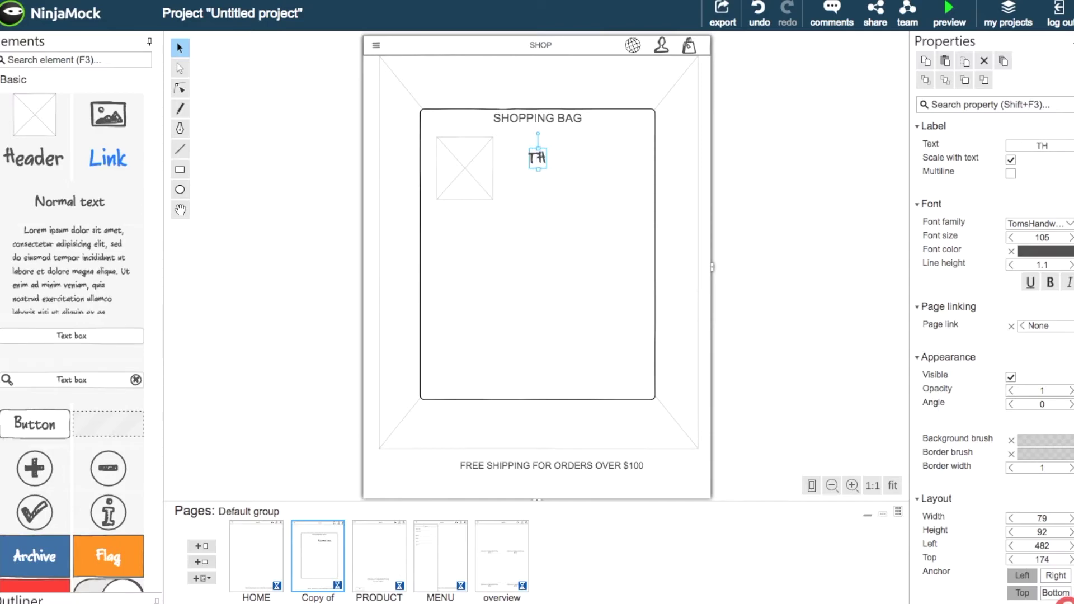
key("BackSpace")
type("RENCH COAT")
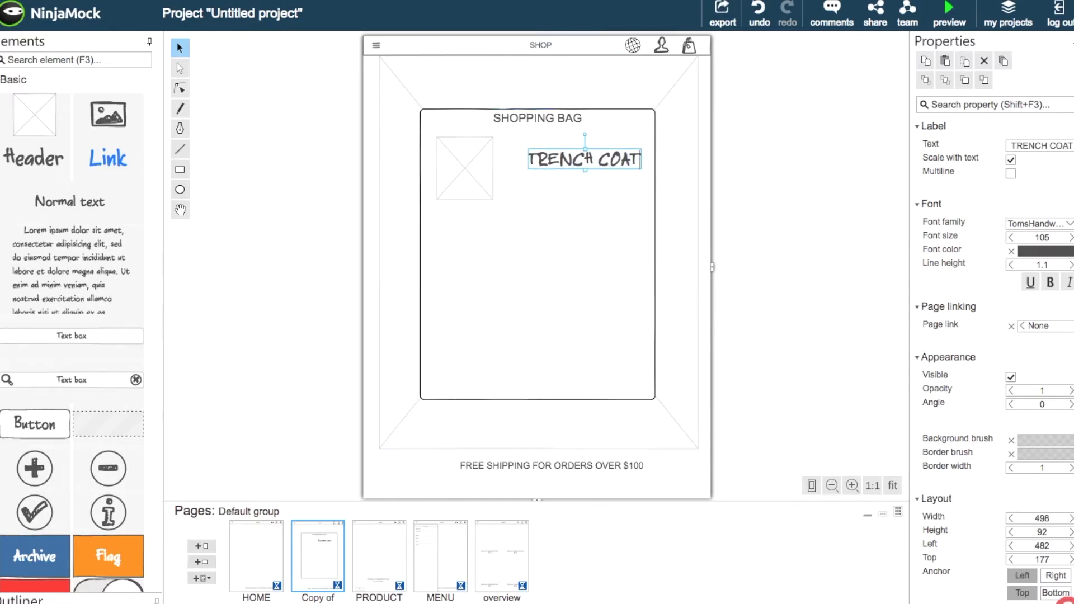
left_click(1039, 224)
type("A")
left_click(1032, 248)
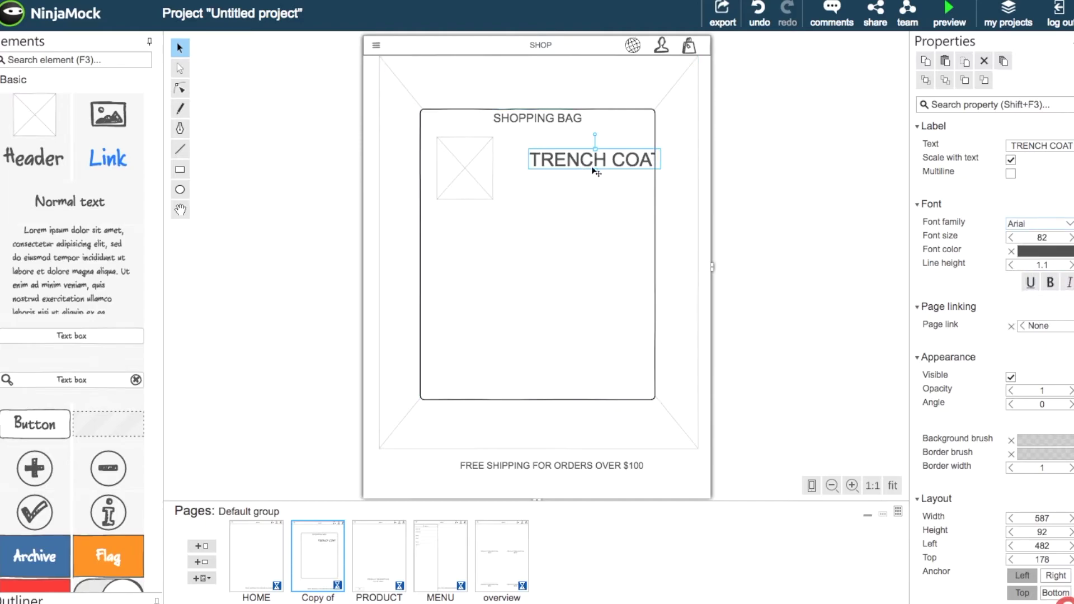
left_click_drag(594, 162, 543, 142)
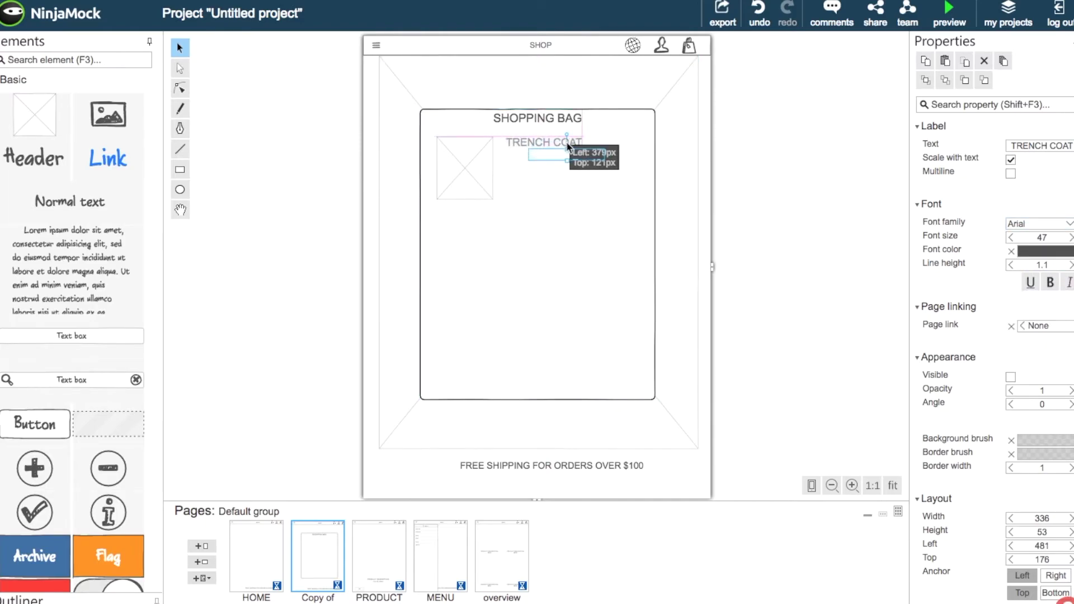
Add a 'NAVY BLUE' label in Arial under TRENCH COAT
mouse_move(69, 201)
left_mouse_down()
mouse_move(520, 165)
mouse_move(626, 217)
left_mouse_up()
double_click(570, 181)
key("ctrl+a")
type("NAVY BLUE")
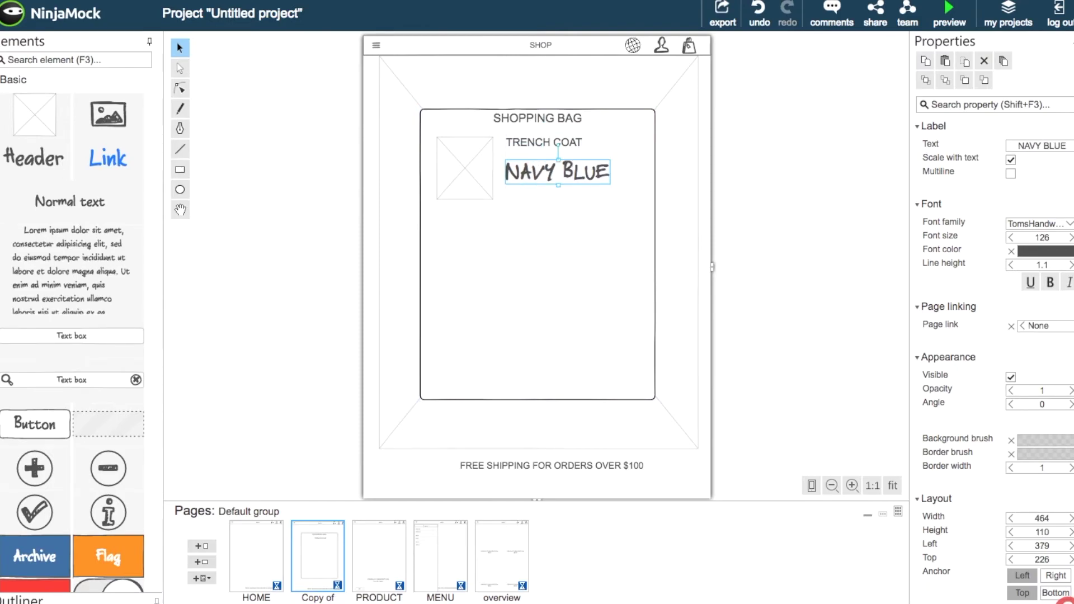
left_click(1036, 223)
type("A")
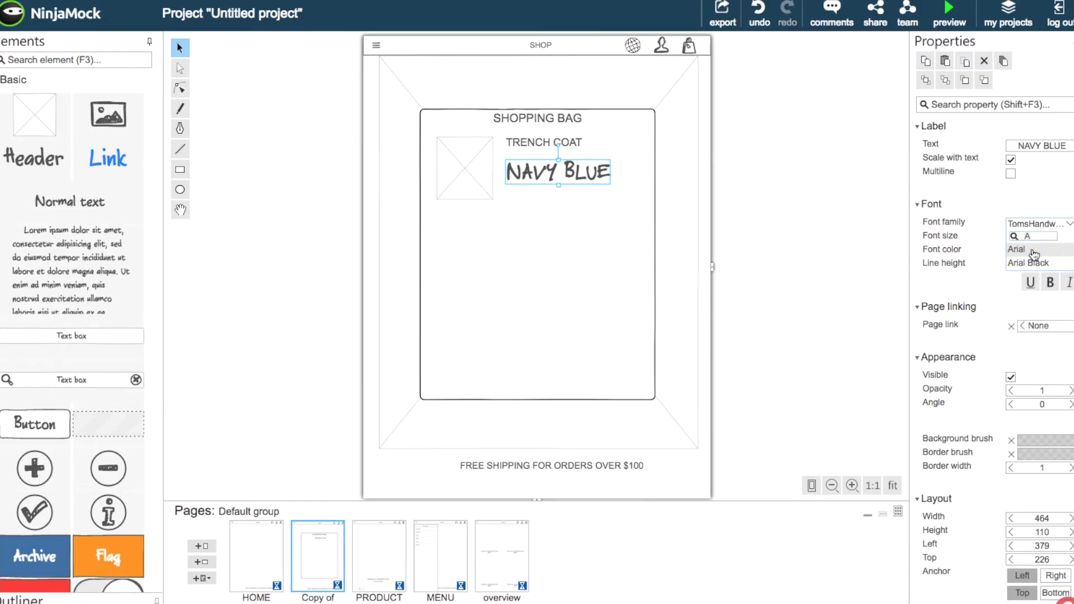
left_click(1030, 250)
left_click_drag(539, 164, 539, 156)
left_click(576, 264)
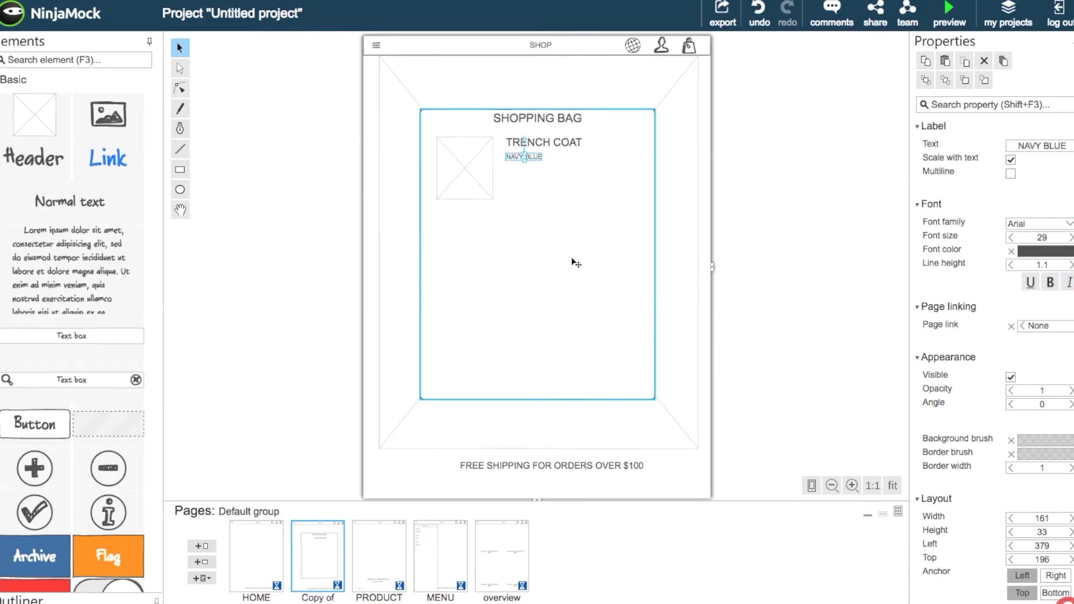
Add an Arial 'M' size label under NAVY BLUE and place a $100 price label beside it
left_click_drag(89, 204, 563, 270)
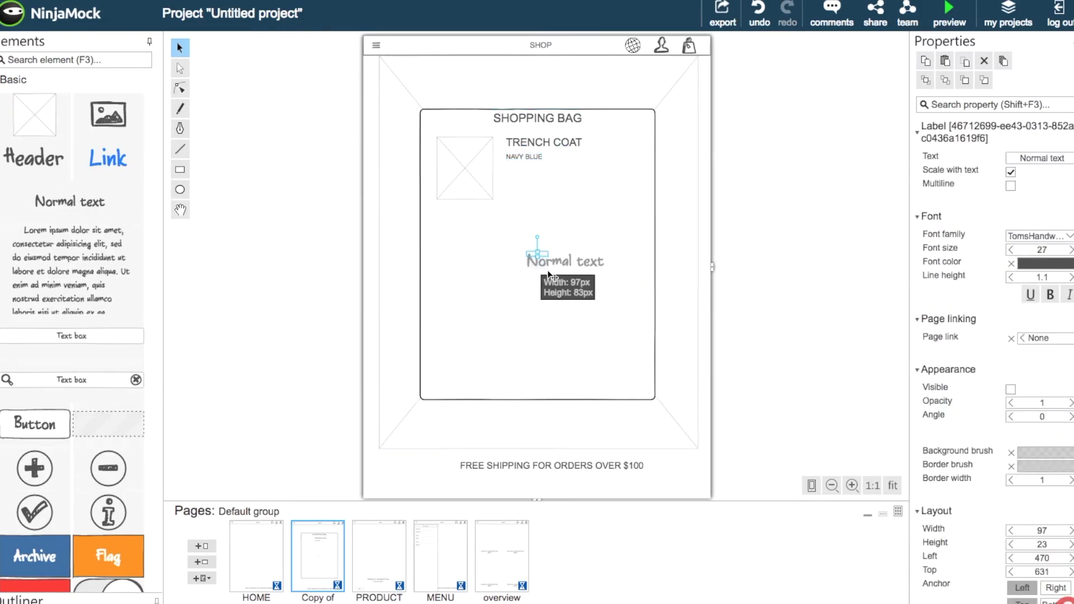
double_click(564, 271)
type("M")
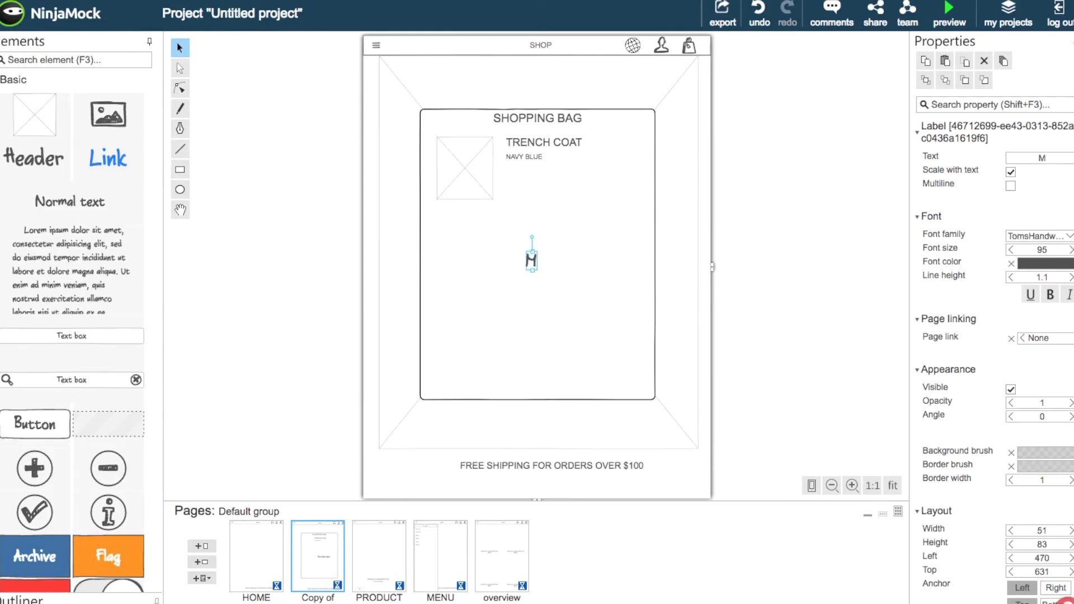
left_click(1039, 236)
type("A")
left_click(1034, 278)
left_click_drag(532, 256, 516, 190)
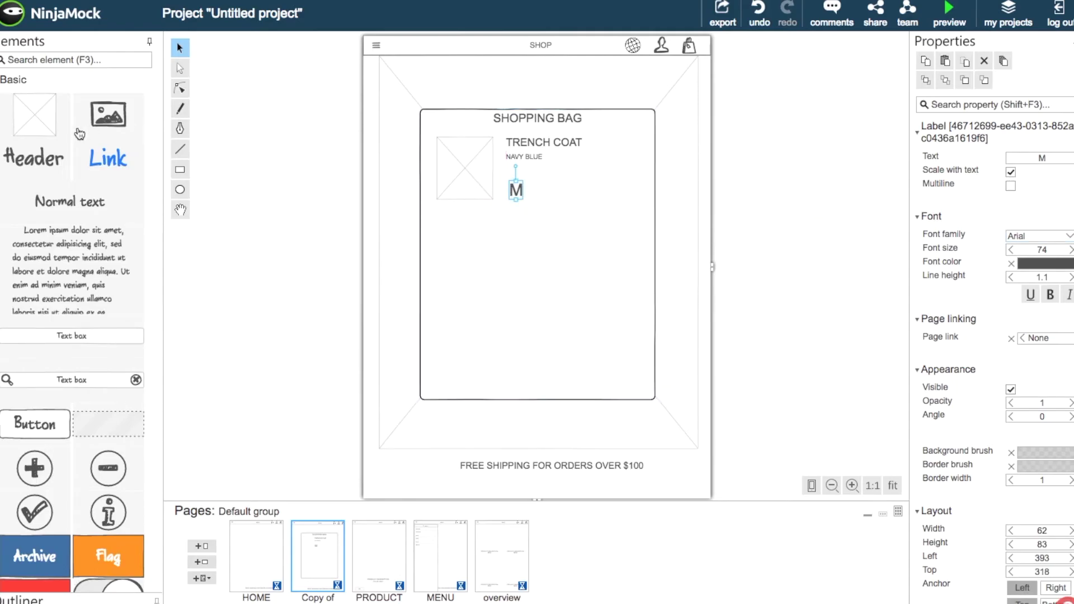
left_click(527, 187)
left_click_drag(70, 202, 590, 194)
type("$100")
Make the $100 label Arial, move it right, and draw a divider line under the item
left_click(1039, 223)
scroll(1040, 286, "up", 3)
left_click(1032, 251)
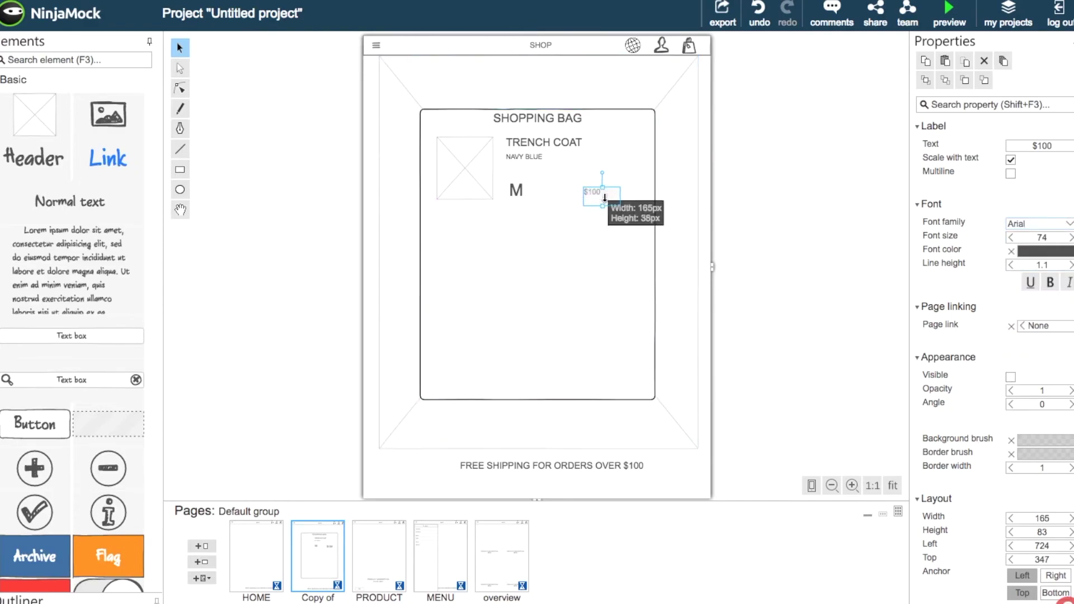
mouse_move(612, 209)
left_mouse_down()
mouse_move(609, 200)
mouse_move(649, 196)
left_mouse_up()
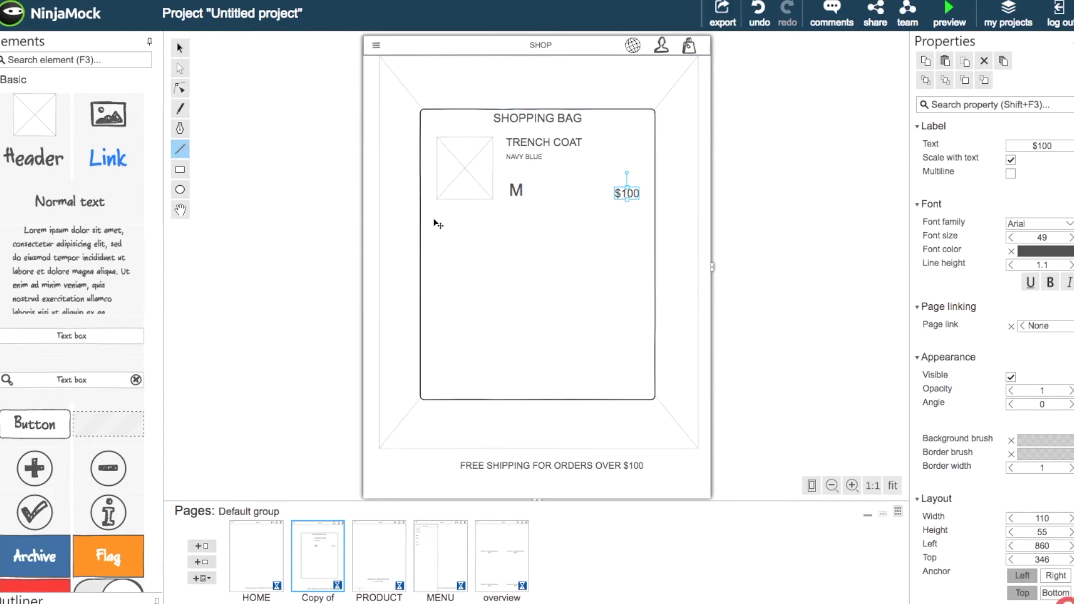
left_click_drag(425, 214, 655, 211)
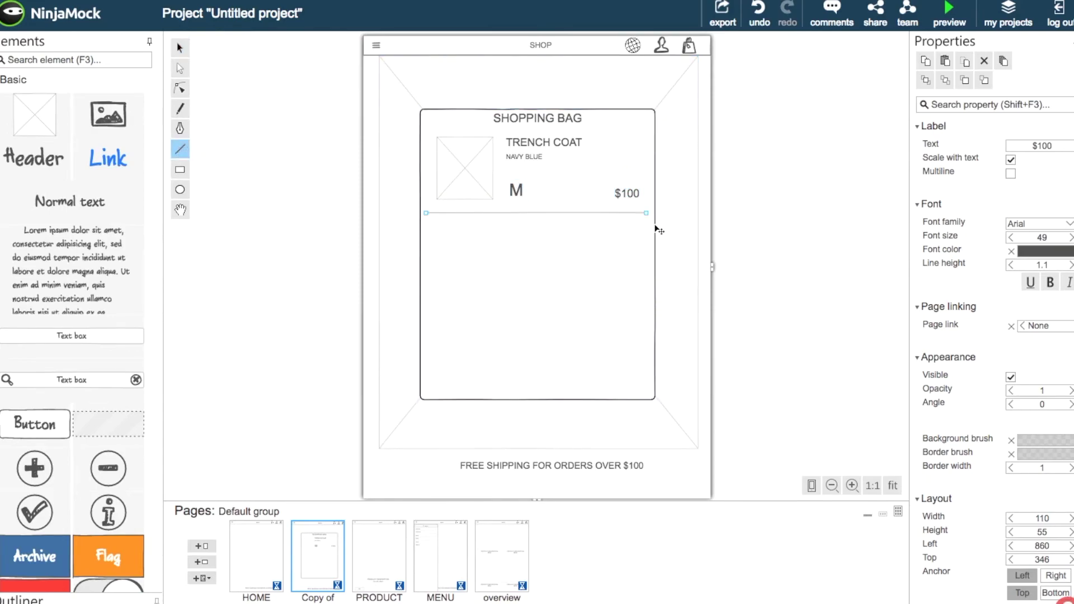
scroll(104, 380, "down", 2)
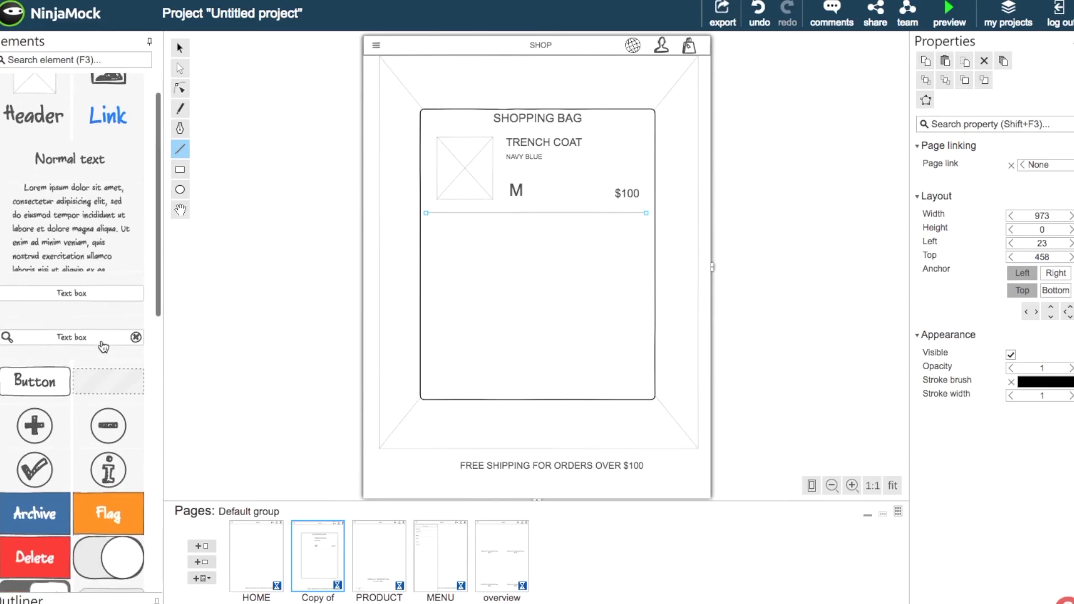
Add a '1 ITEM' label in Arial at the bag's lower left
double_click(547, 260)
type("1 ITEM")
left_click(1069, 238)
scroll(1040, 293, "up", 3)
left_click(1036, 261)
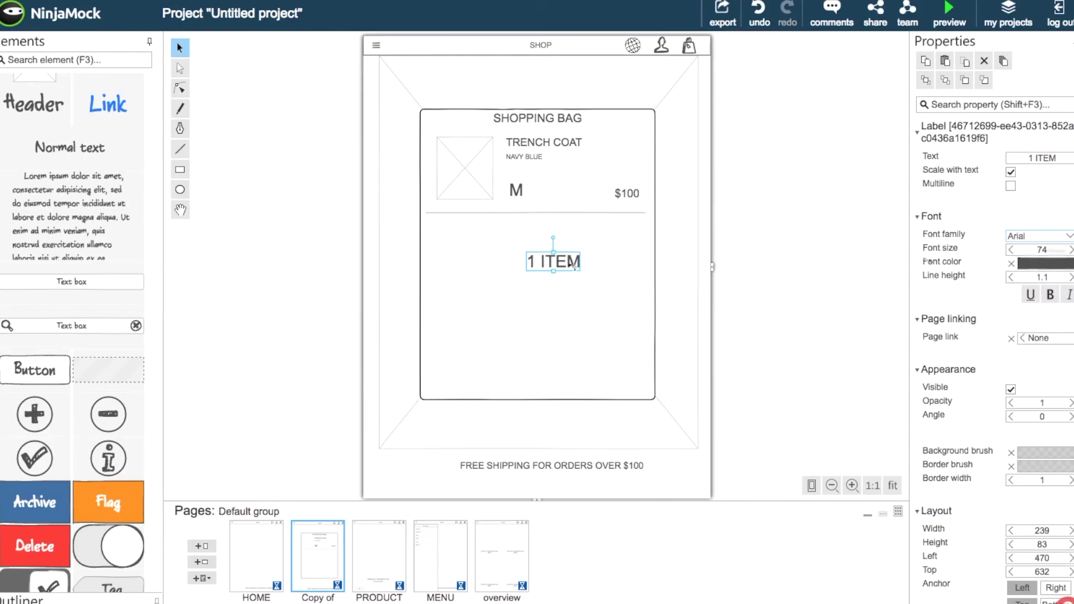
left_click_drag(553, 270, 446, 386)
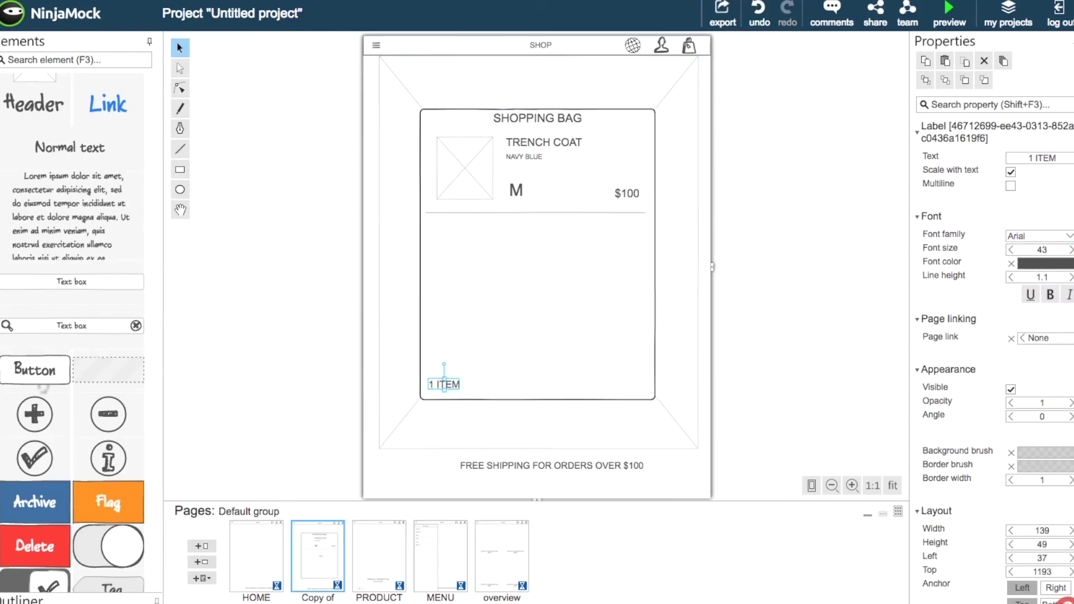
Add a NEXT button at the bag's lower right with white Arial text
mouse_move(46, 381)
left_mouse_down()
mouse_move(618, 377)
mouse_move(580, 392)
left_mouse_up()
double_click(607, 378)
type("NEXT")
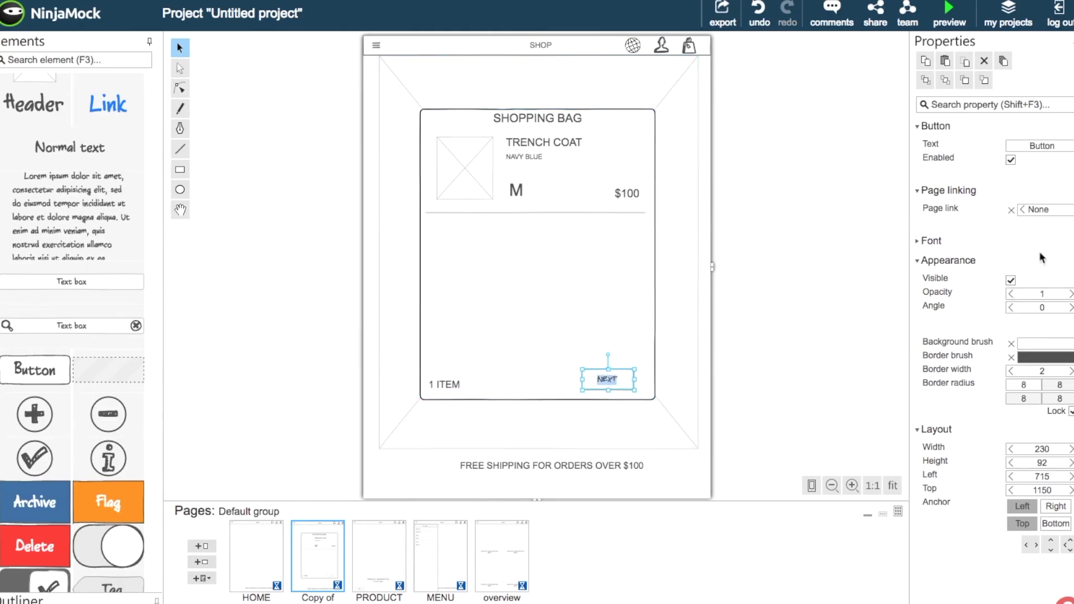
left_click(932, 241)
left_click(1040, 260)
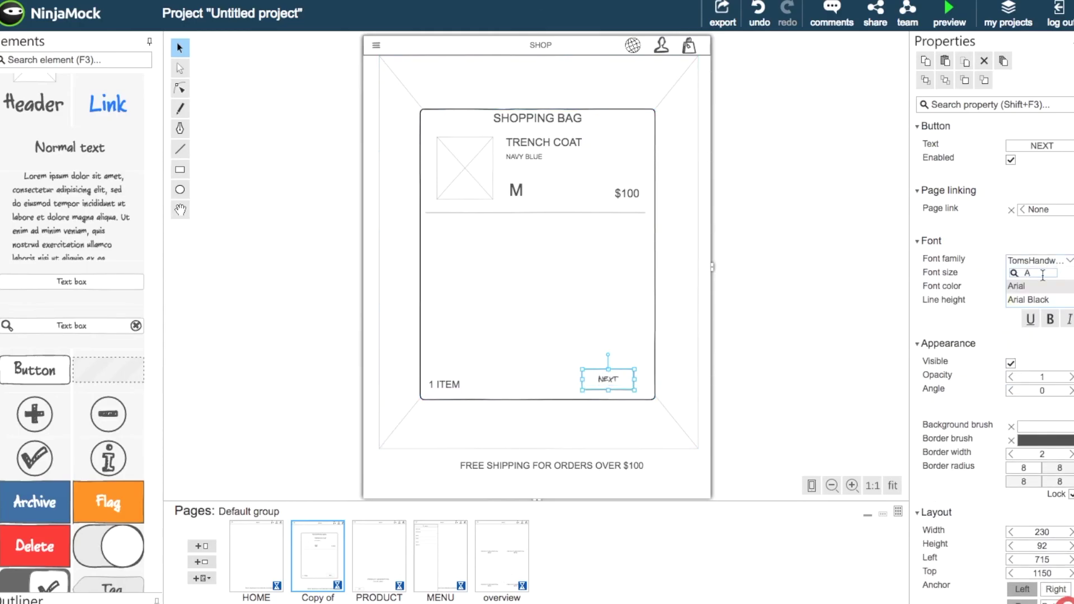
left_click(1033, 288)
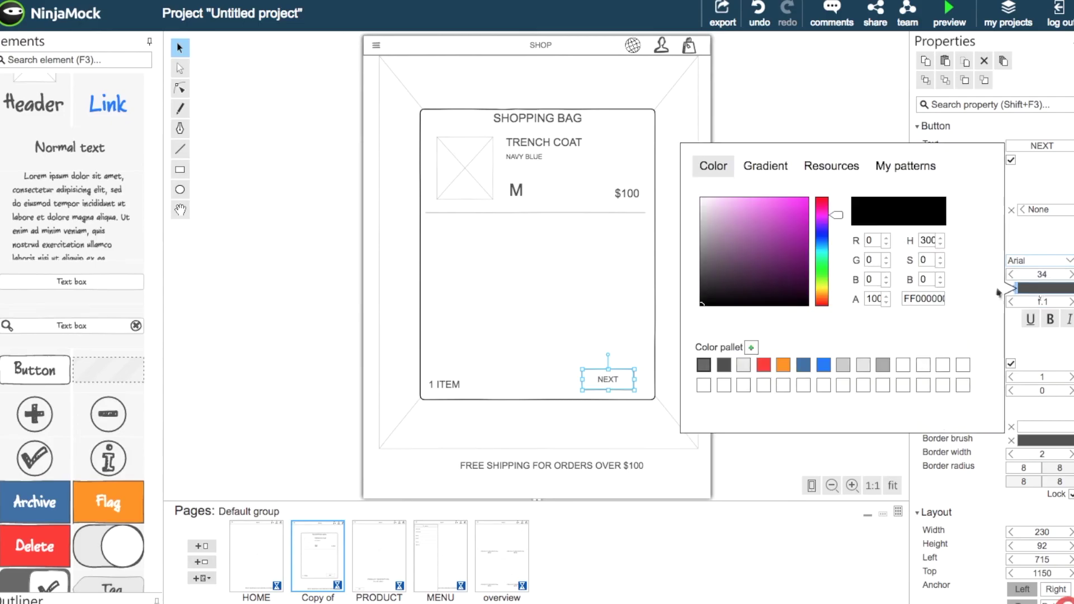
left_click(702, 199)
left_click(1008, 243)
left_click(935, 267)
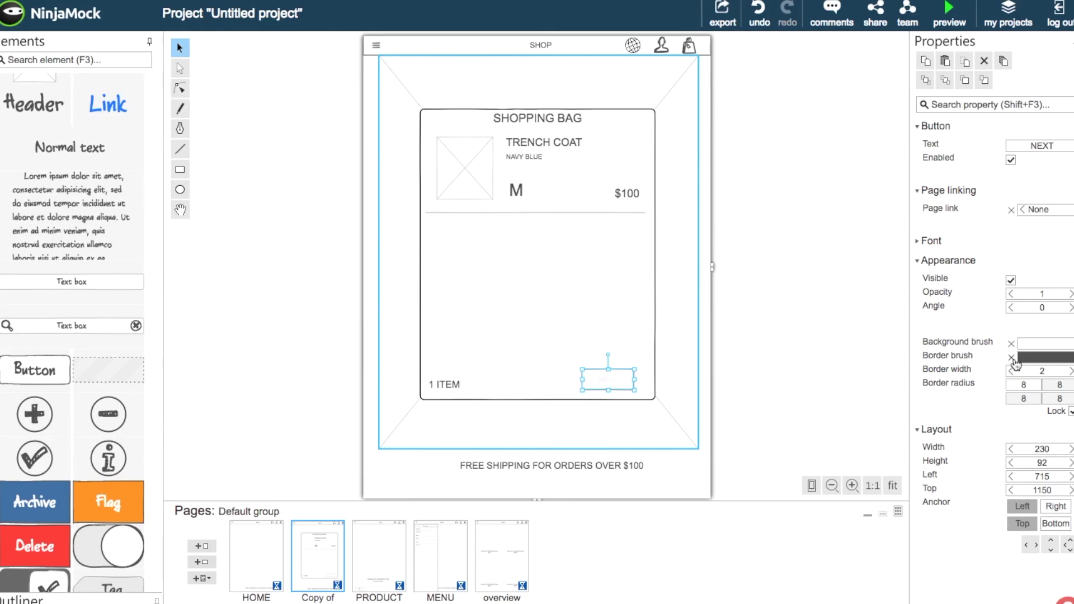
Give the NEXT button a black background and dark border, and widen it slightly
left_click(1037, 344)
left_click(709, 359)
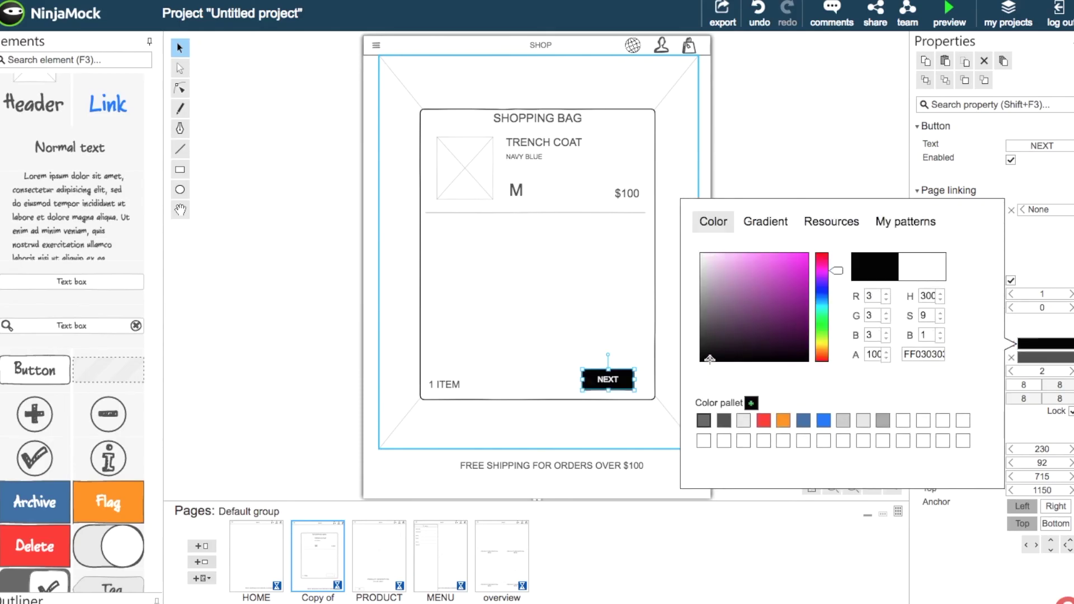
left_click(1030, 337)
left_click(1027, 363)
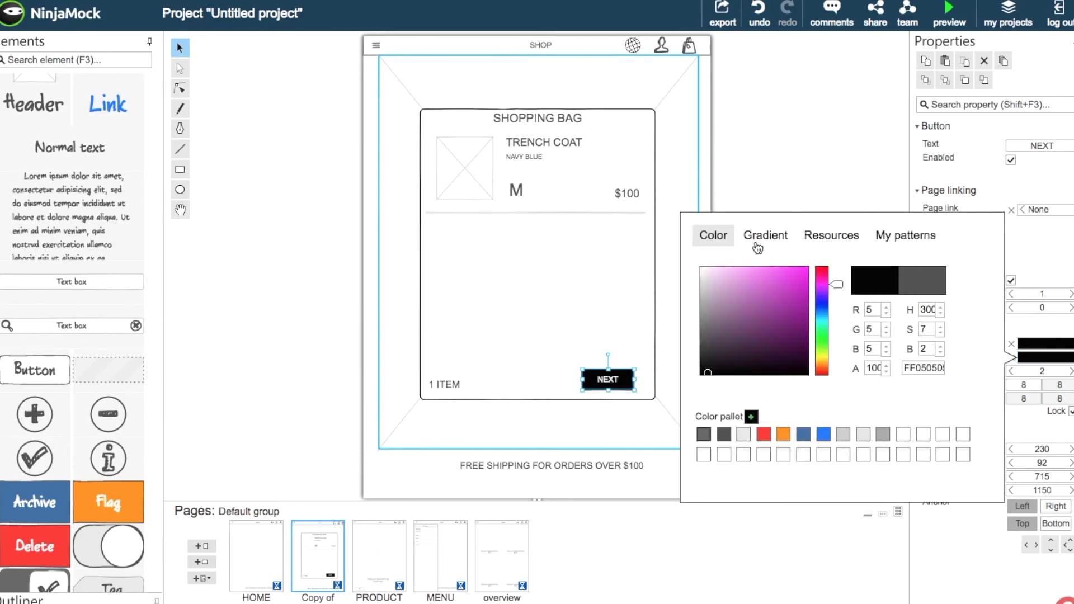
left_click(644, 326)
left_click(631, 385)
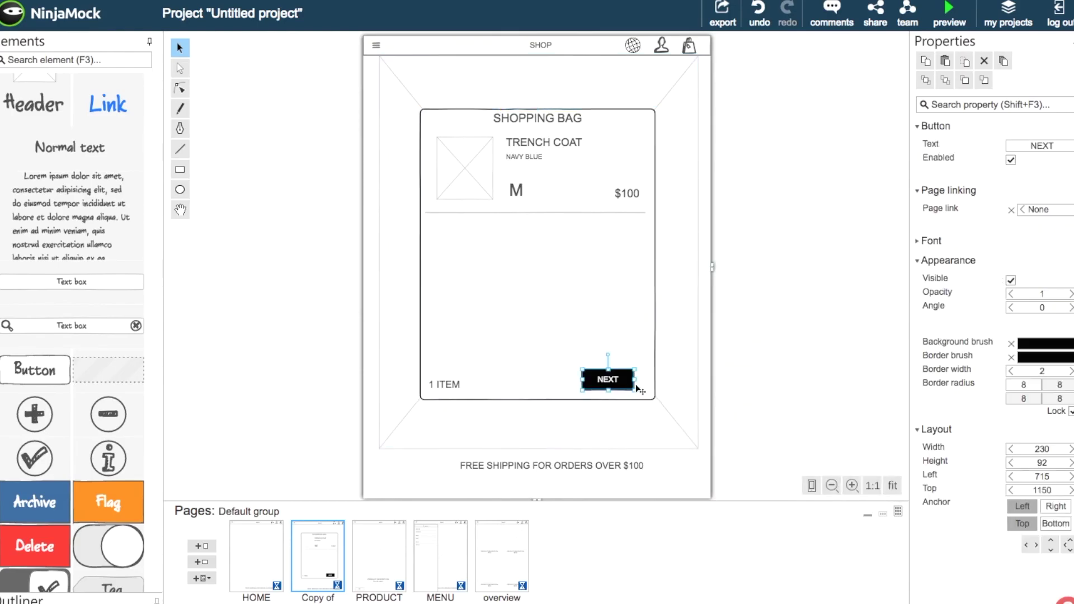
left_click_drag(633, 381, 640, 382)
left_click(663, 379)
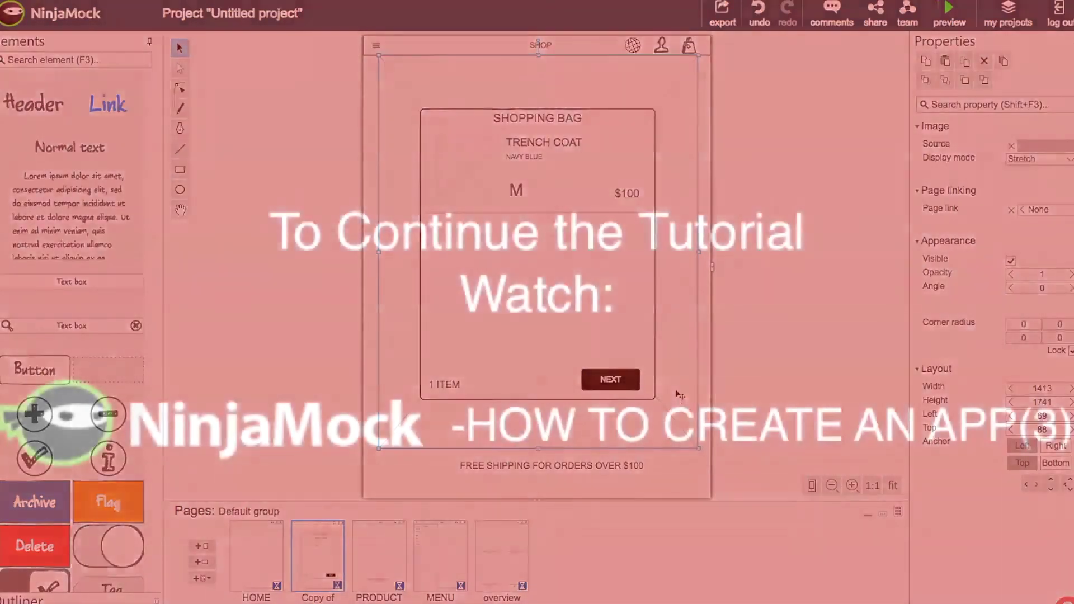